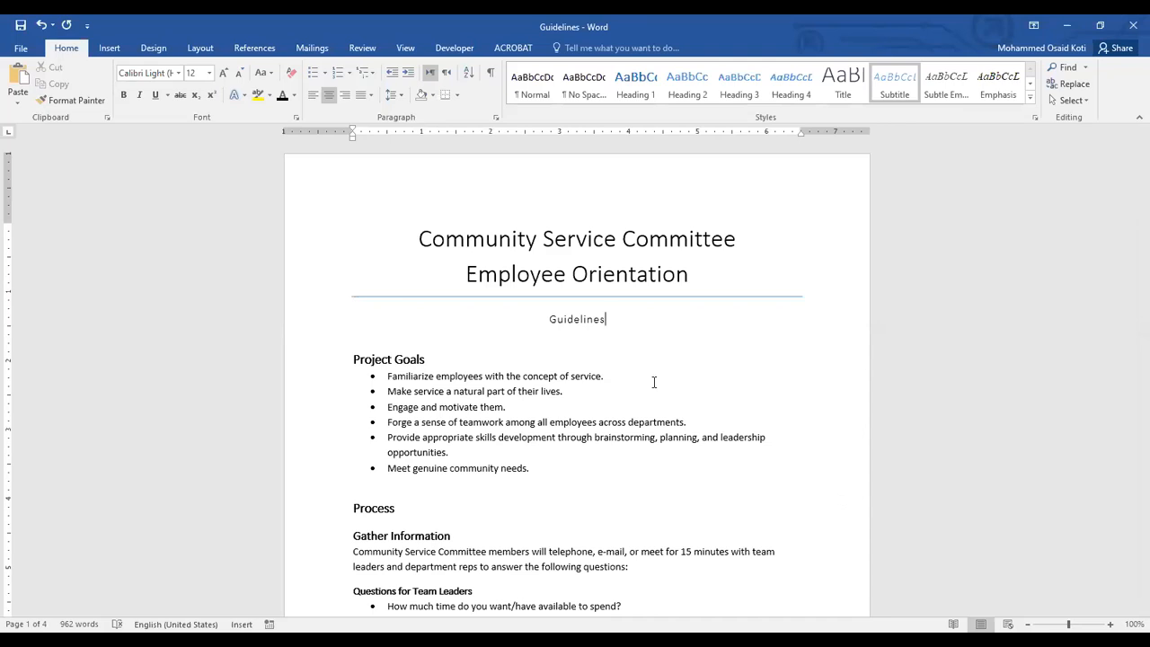
# - Strip all formatting from the entire document by clearing character formatting, cutting the content and pasting it back as text only
pyautogui.hotkey('ctrl', 'a')
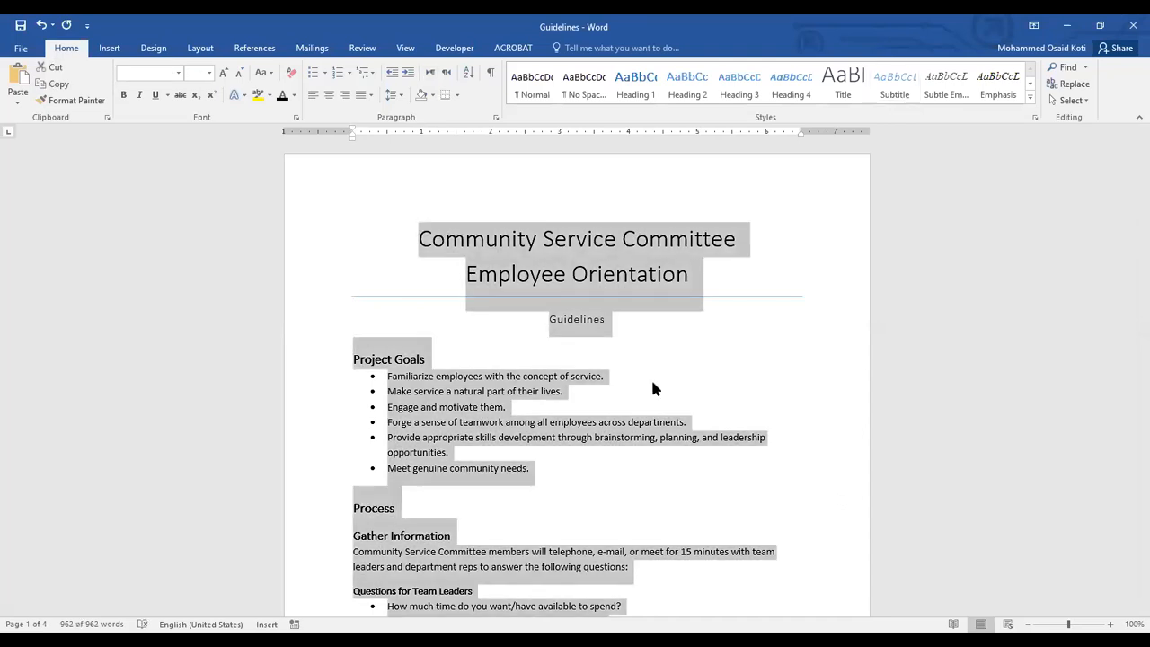
pyautogui.hotkey('ctrl', 'space')
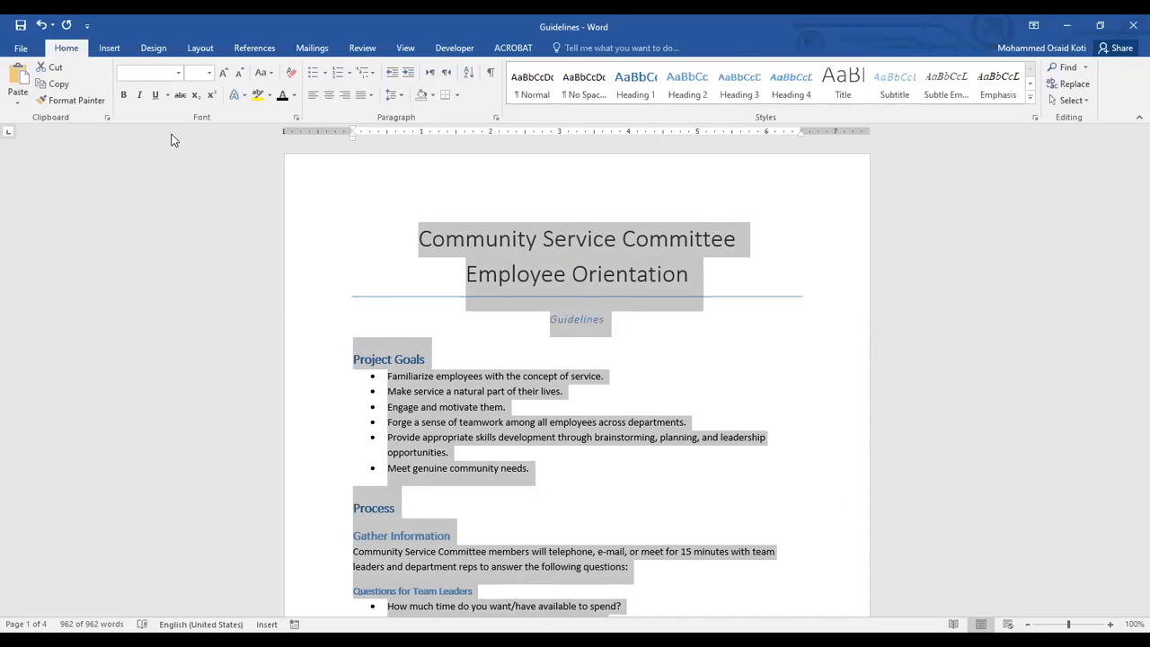
pyautogui.hotkey('ctrl', 'x')
pyautogui.hotkey('ctrl', 'v')
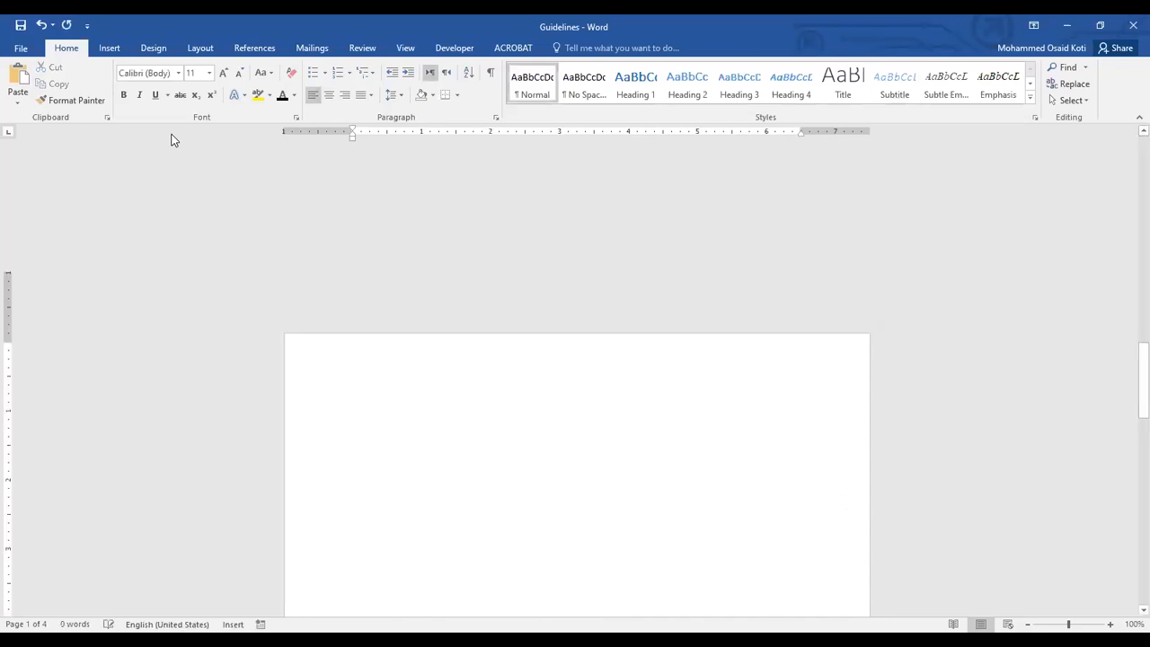
pyautogui.click(472, 559)
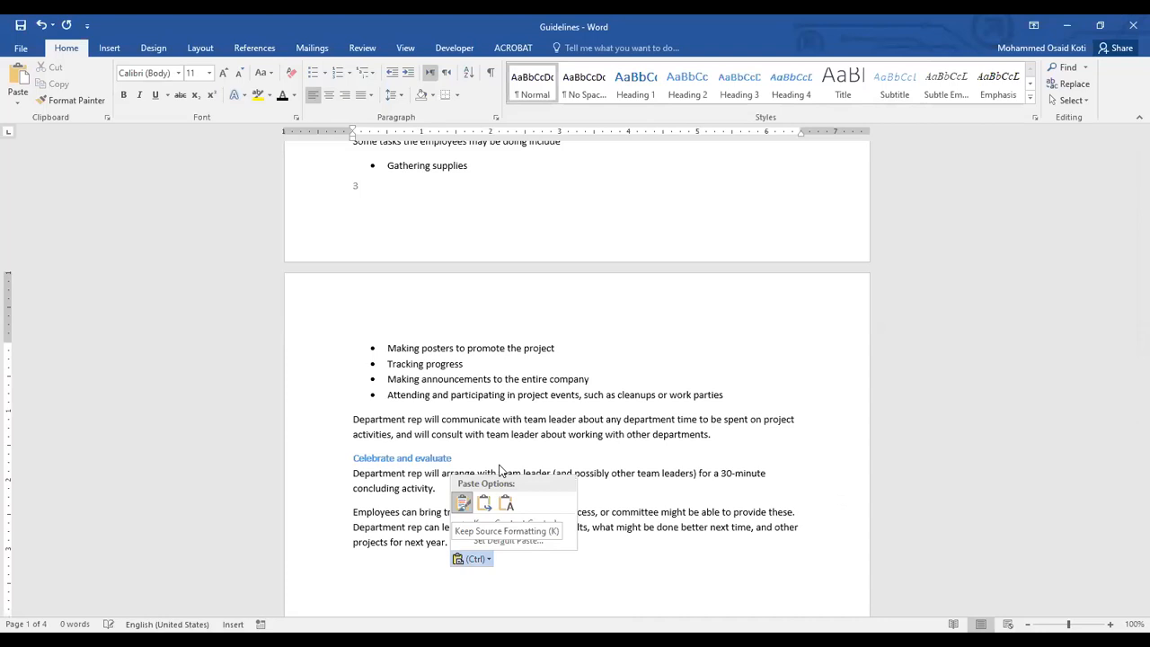
pyautogui.click(508, 508)
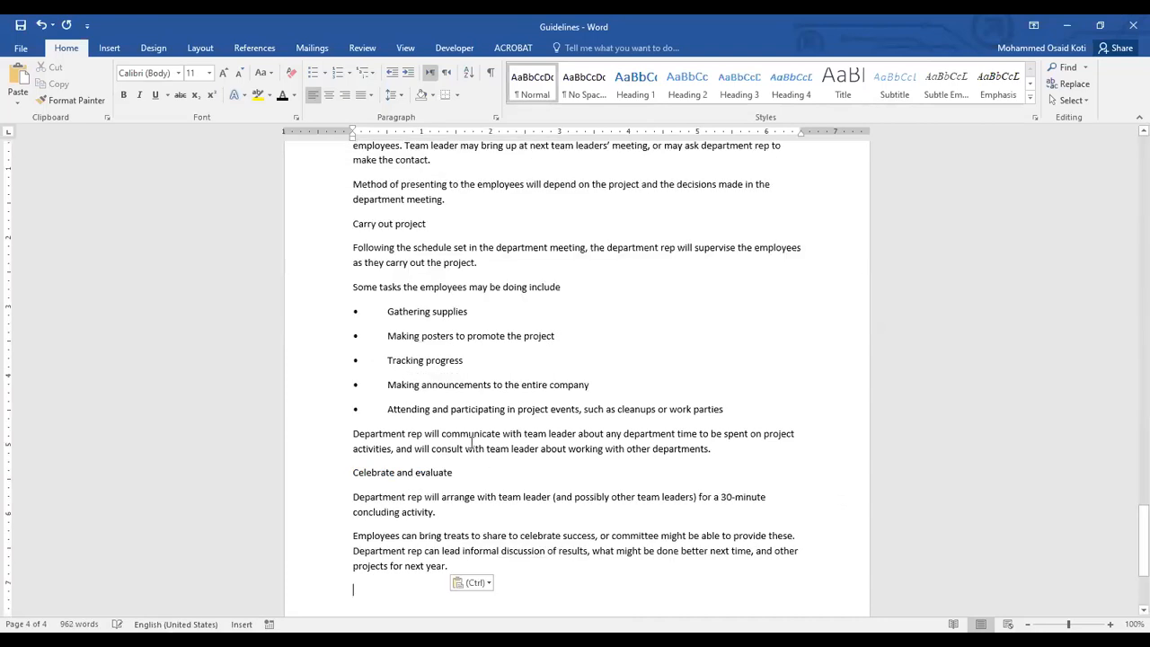
# - Format the first line, "Community Service Committee", as 24 pt, centered, bold and uppercase
pyautogui.scroll(20, 470, 442)
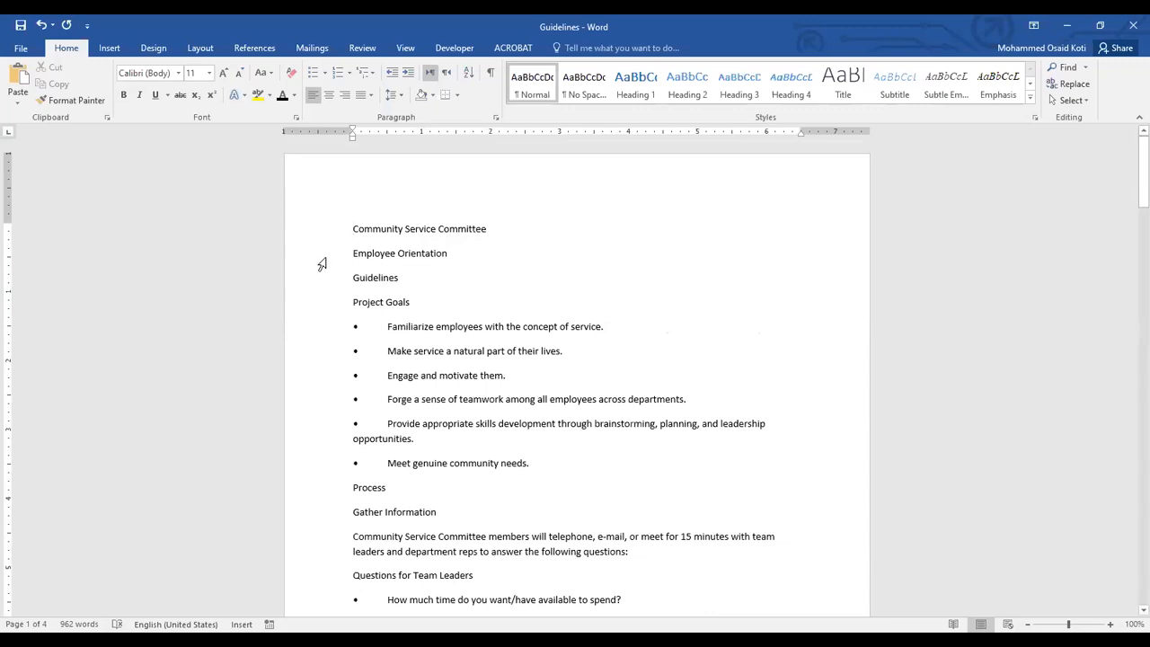
pyautogui.tripleClick(348, 227)
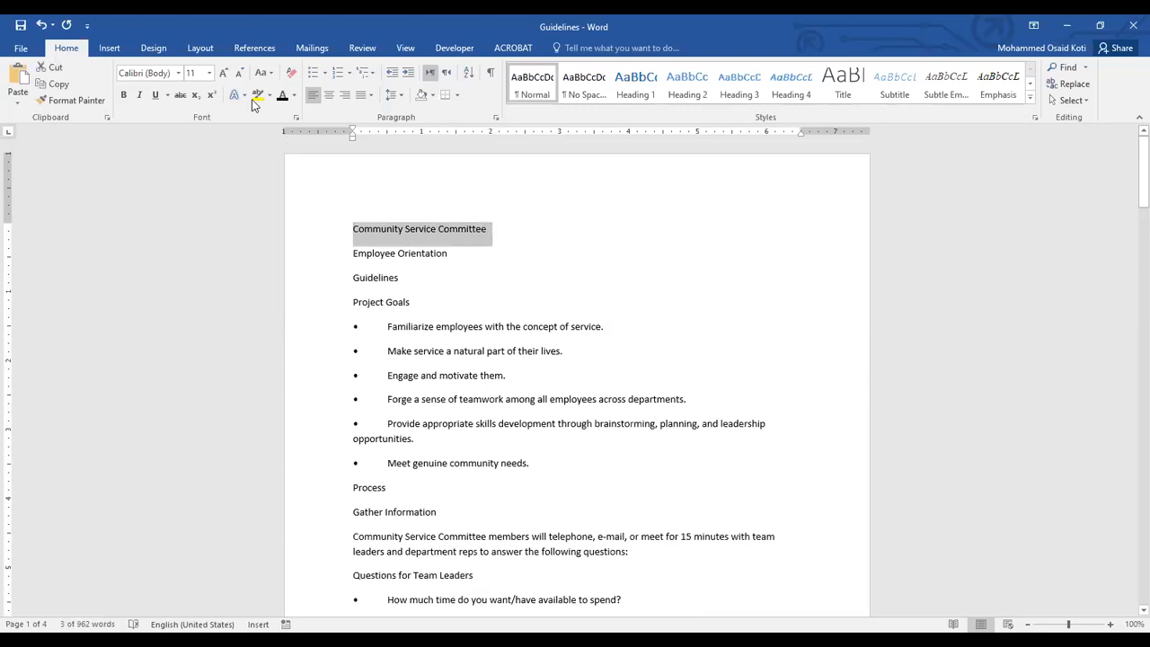
pyautogui.click(209, 74)
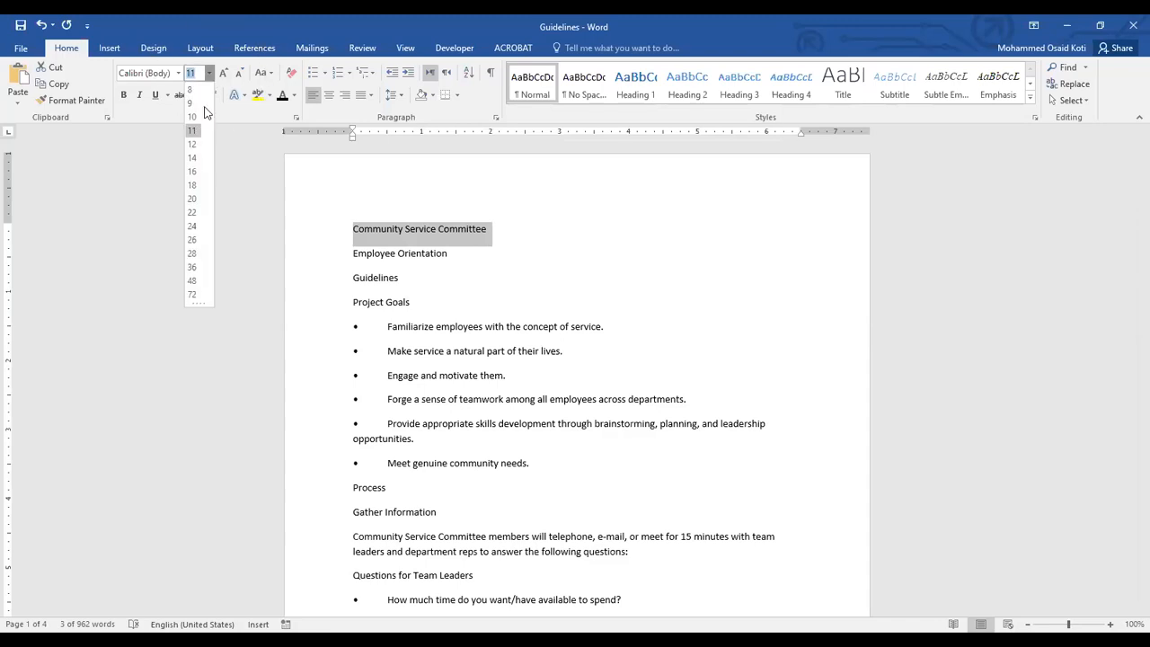
pyautogui.click(191, 227)
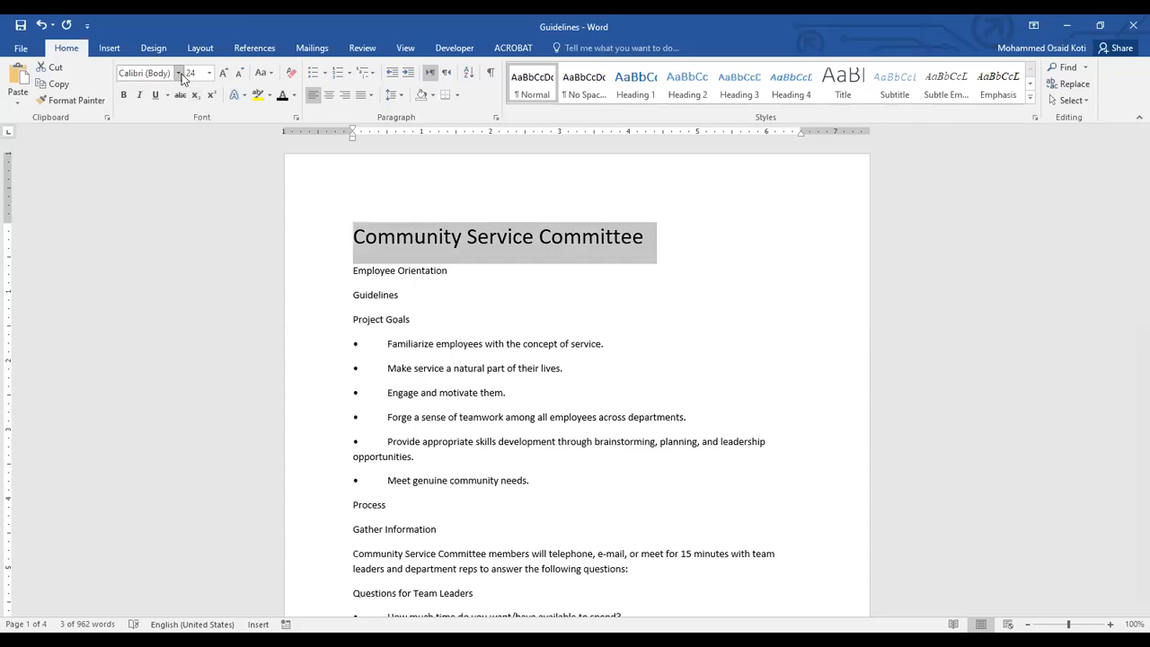
pyautogui.click(328, 97)
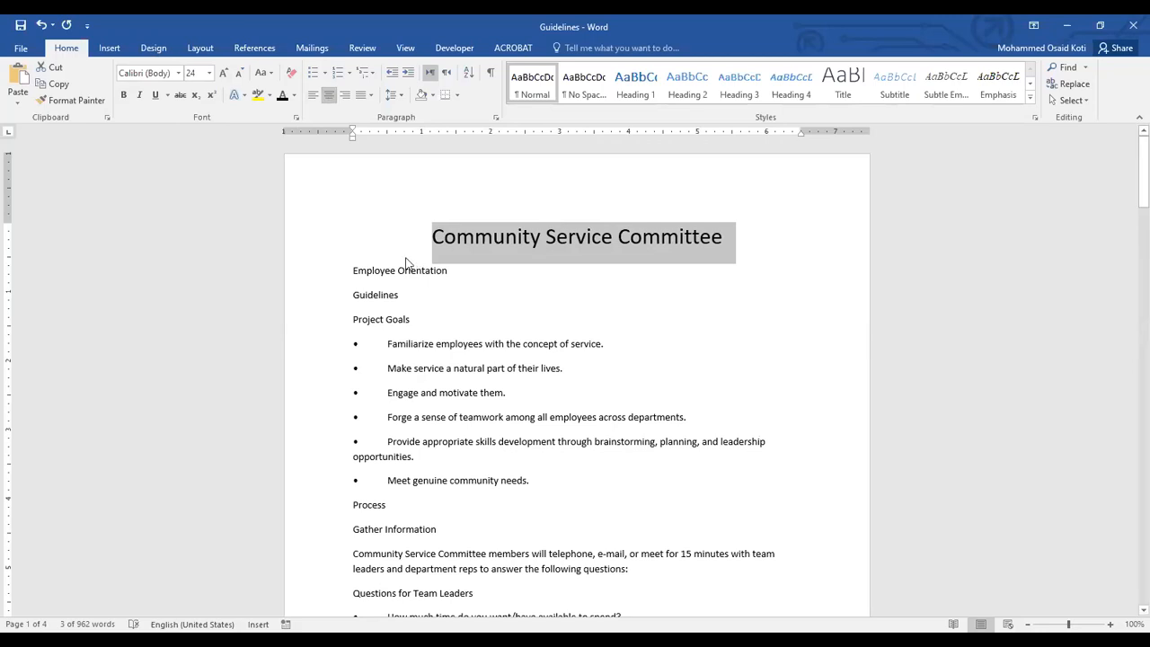
pyautogui.click(124, 96)
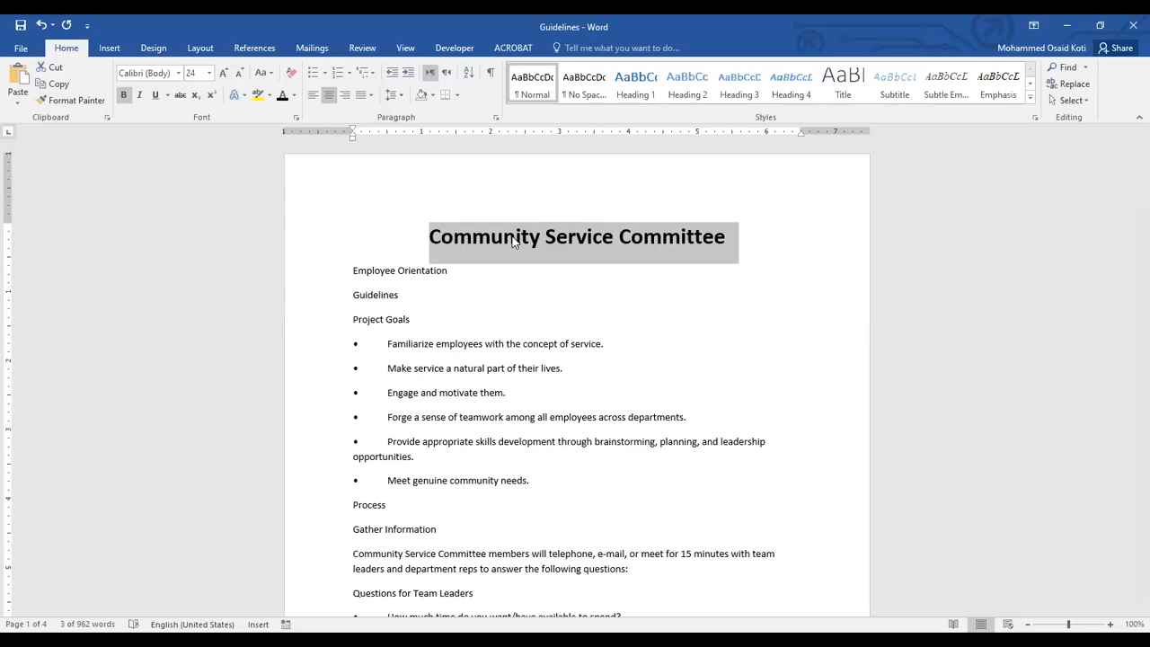
pyautogui.hotkey('shift', 'F3')
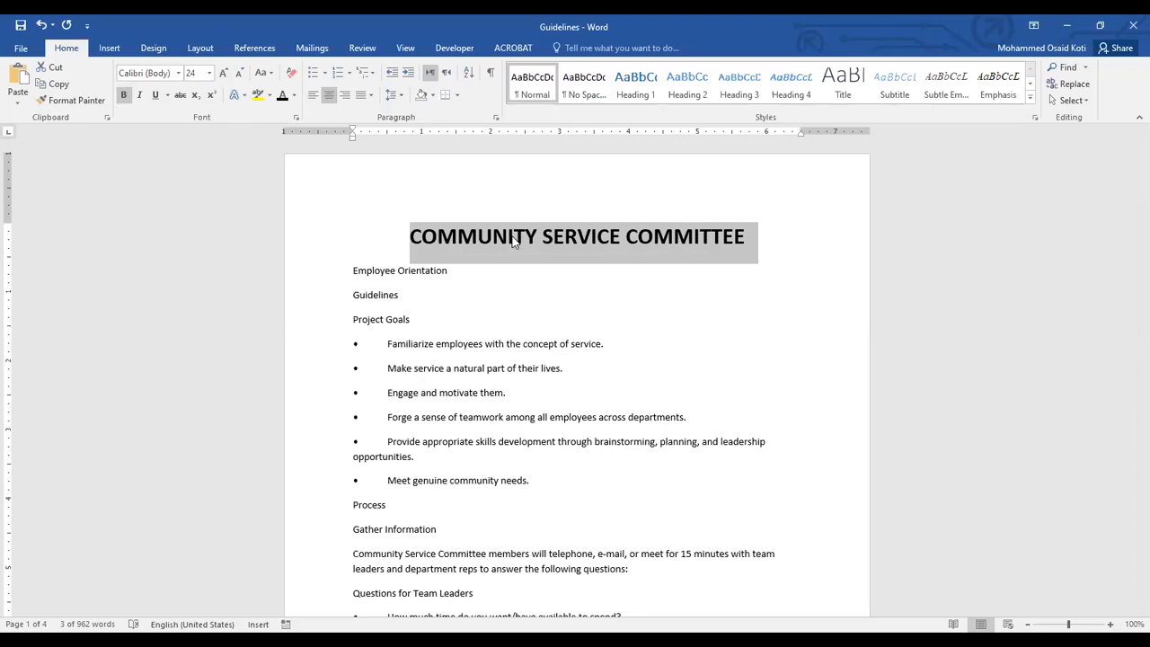
pyautogui.click(270, 75)
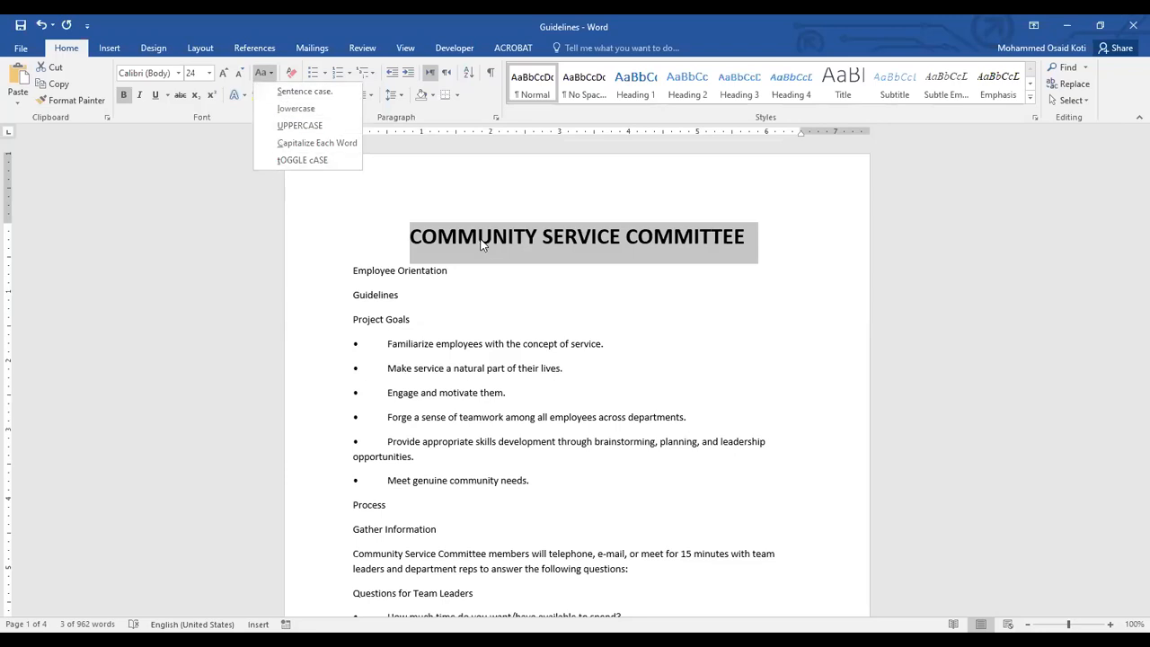
pyautogui.click(443, 269)
pyautogui.click(440, 269)
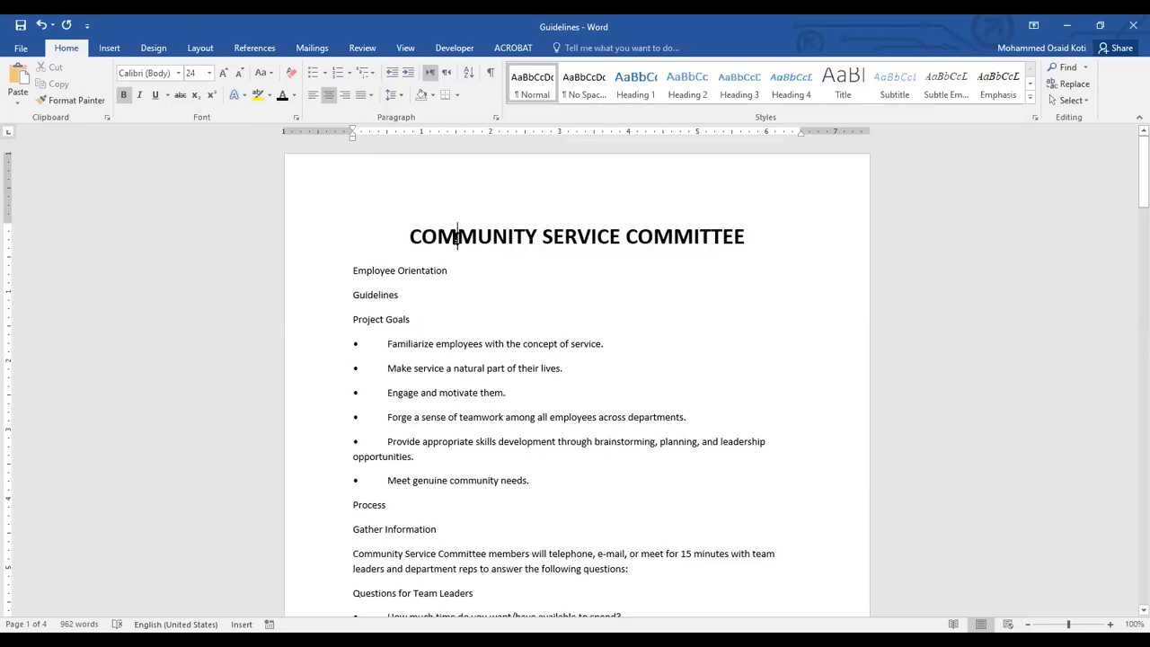
pyautogui.doubleClick(455, 240)
pyautogui.tripleClick(456, 241)
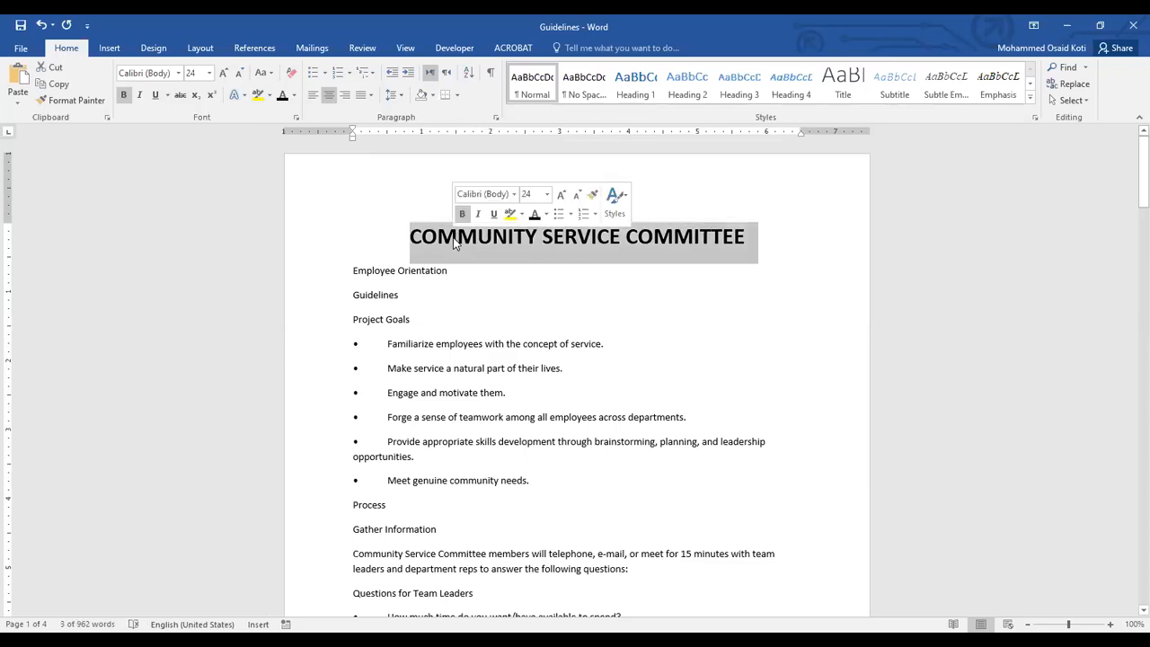
pyautogui.click(439, 264)
pyautogui.tripleClick(445, 236)
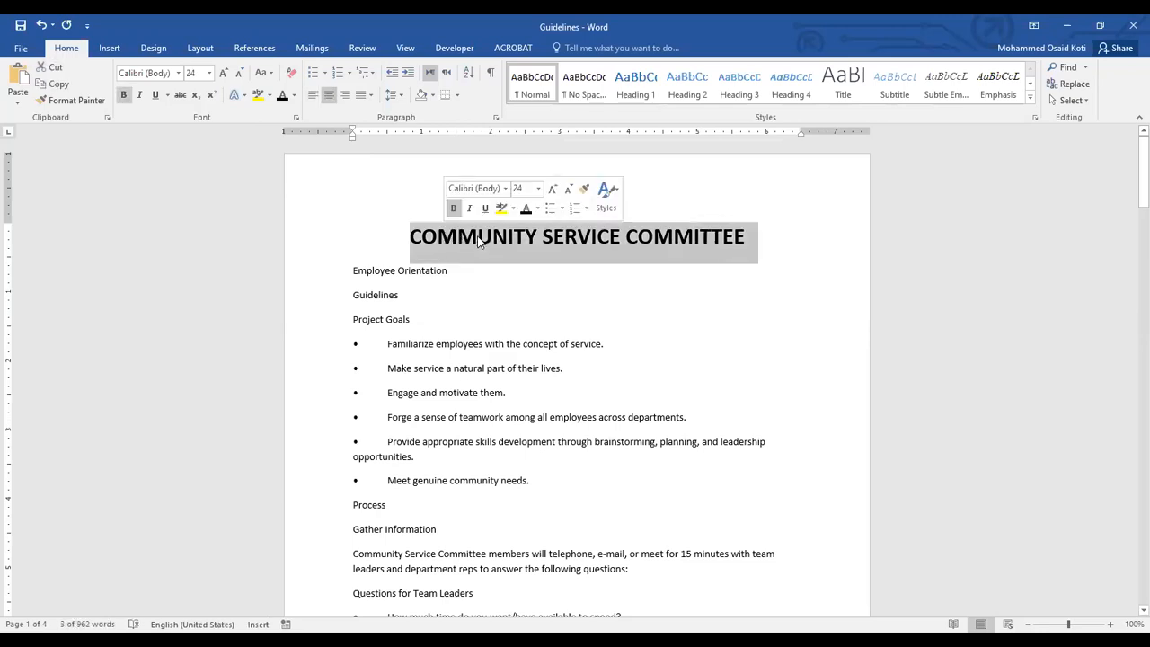
pyautogui.rightClick(479, 242)
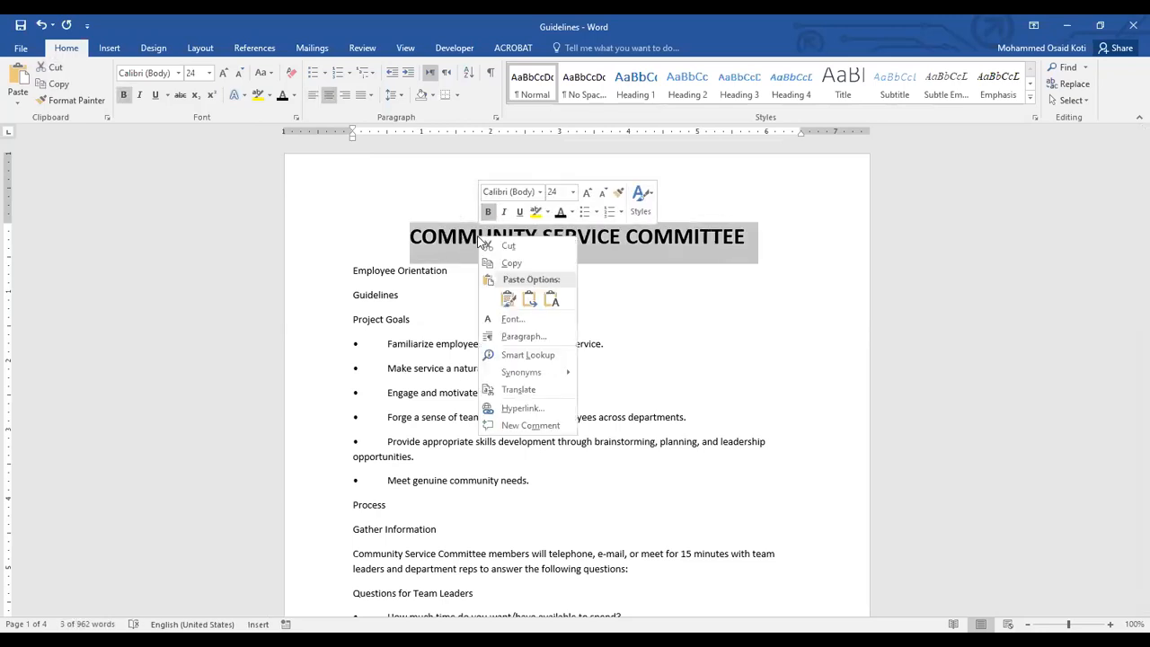
pyautogui.click(534, 336)
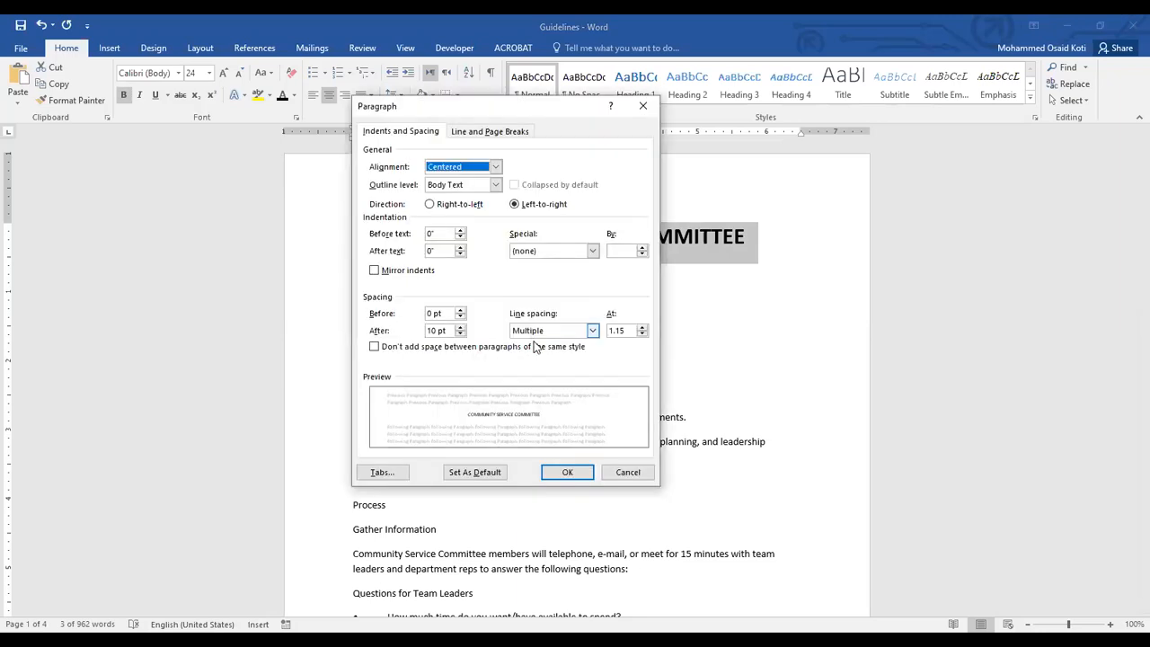
pyautogui.click(627, 473)
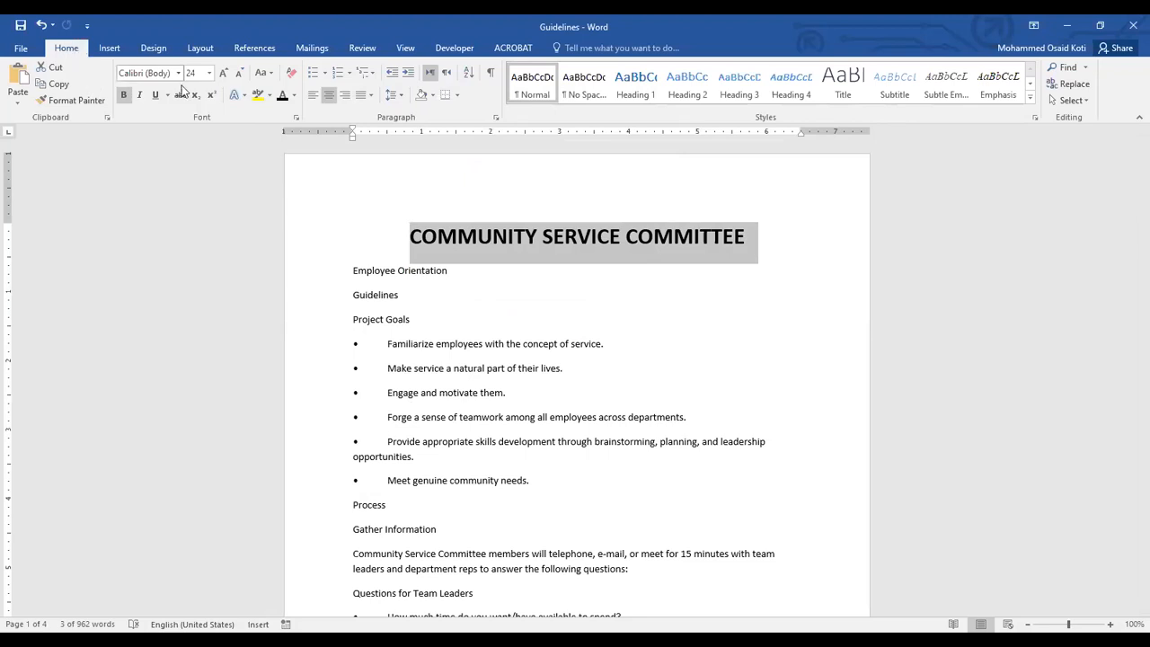
# - Set the "COMMUNITY SERVICE COMMITTEE" title paragraph to single line spacing with 24 pt spacing after
pyautogui.click(495, 118)
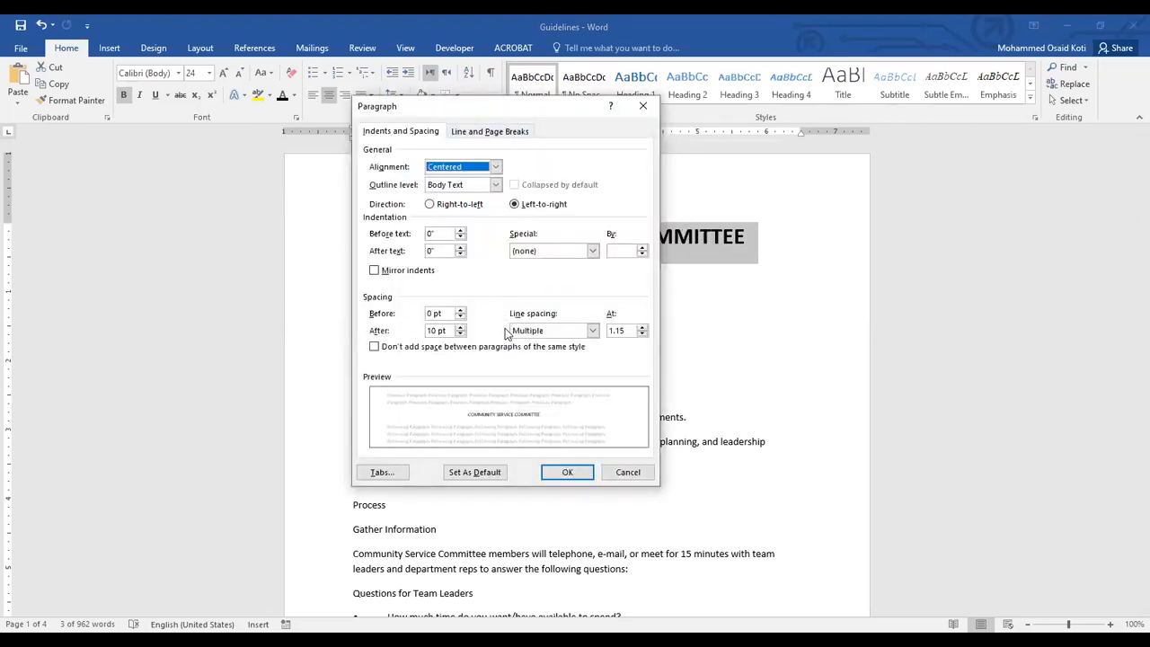
pyautogui.click(593, 330)
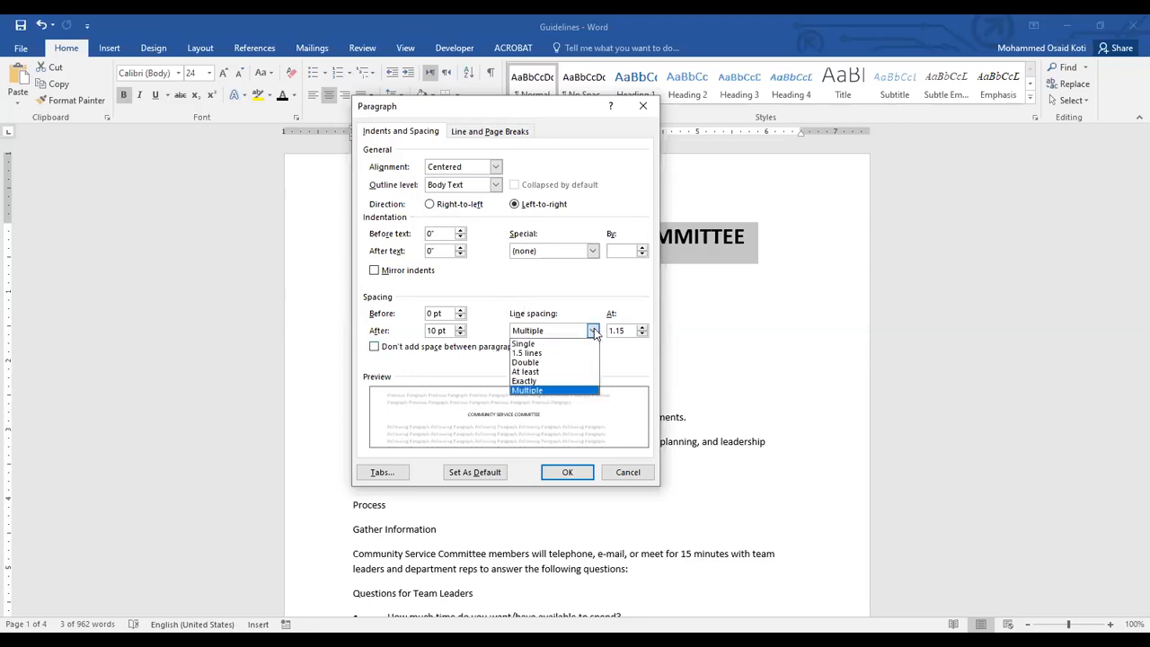
pyautogui.click(525, 344)
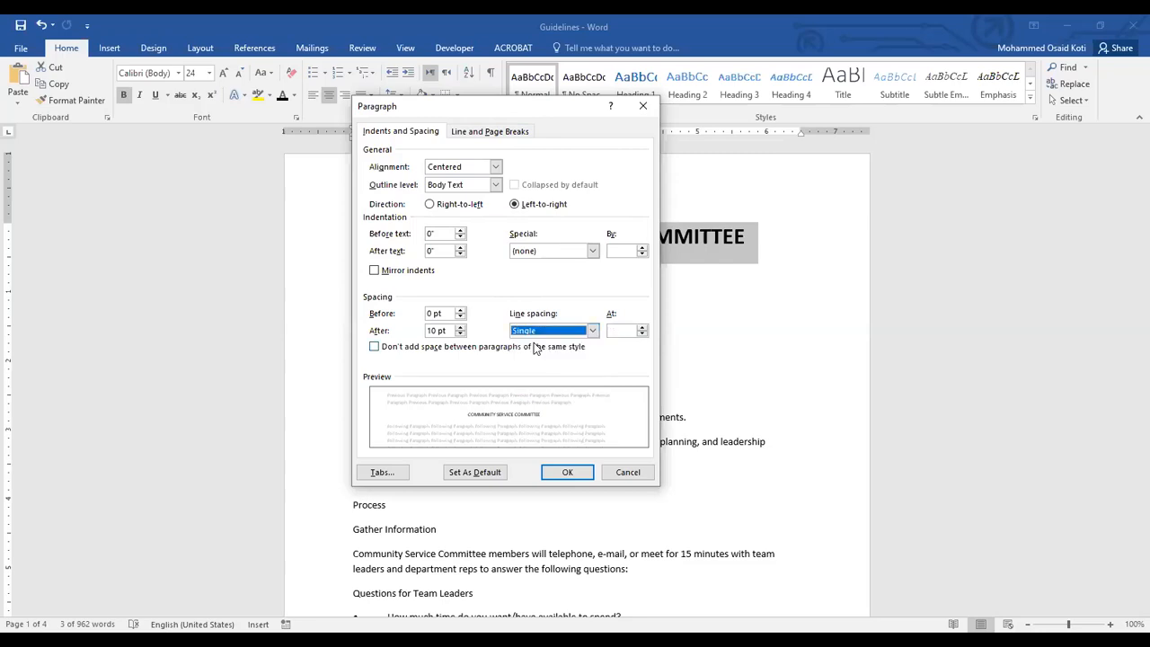
pyautogui.click(461, 327)
pyautogui.click(460, 328)
pyautogui.click(461, 328)
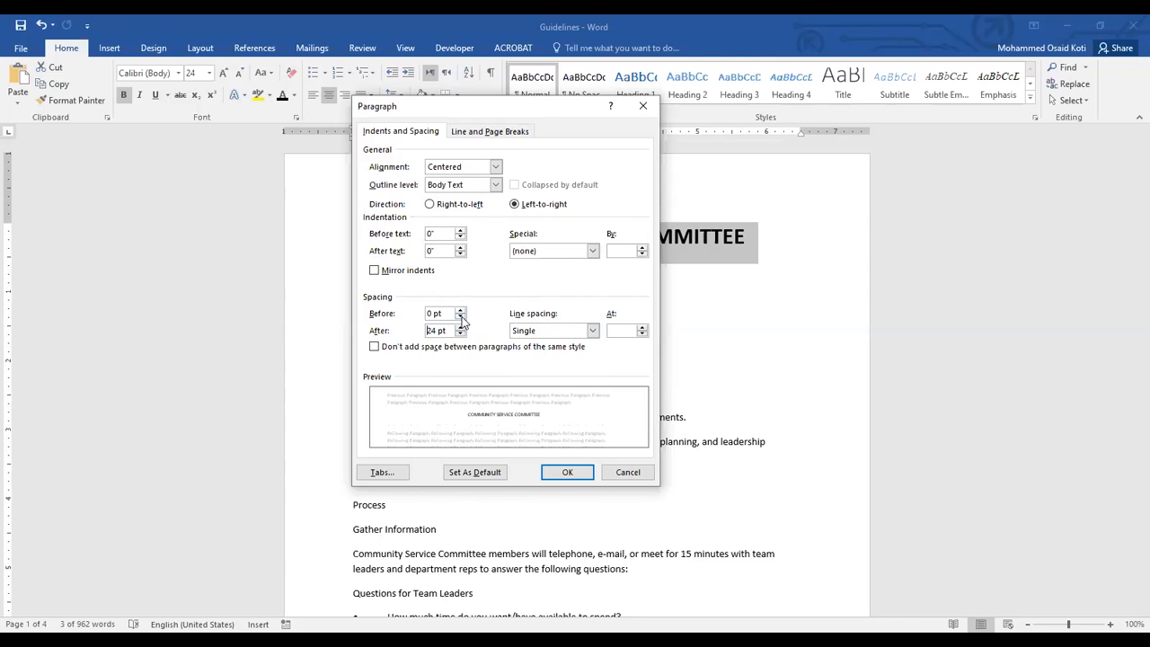
pyautogui.click(570, 473)
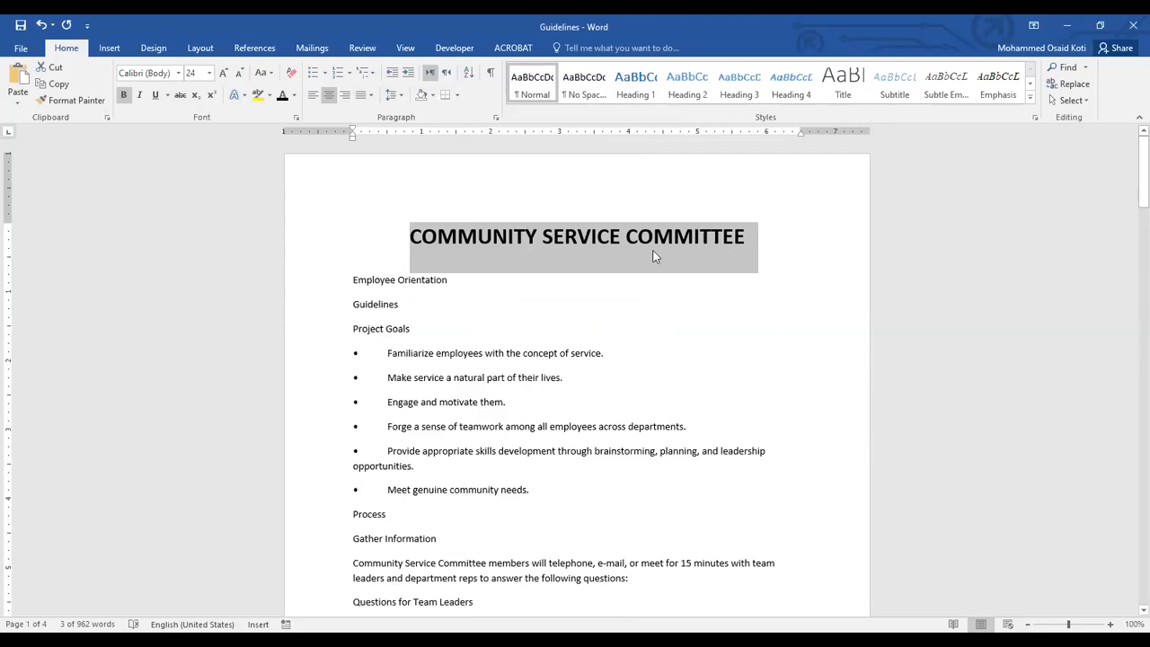
# - Format the "Employee Orientation" line as 18 pt, bold and centered
pyautogui.click(401, 279)
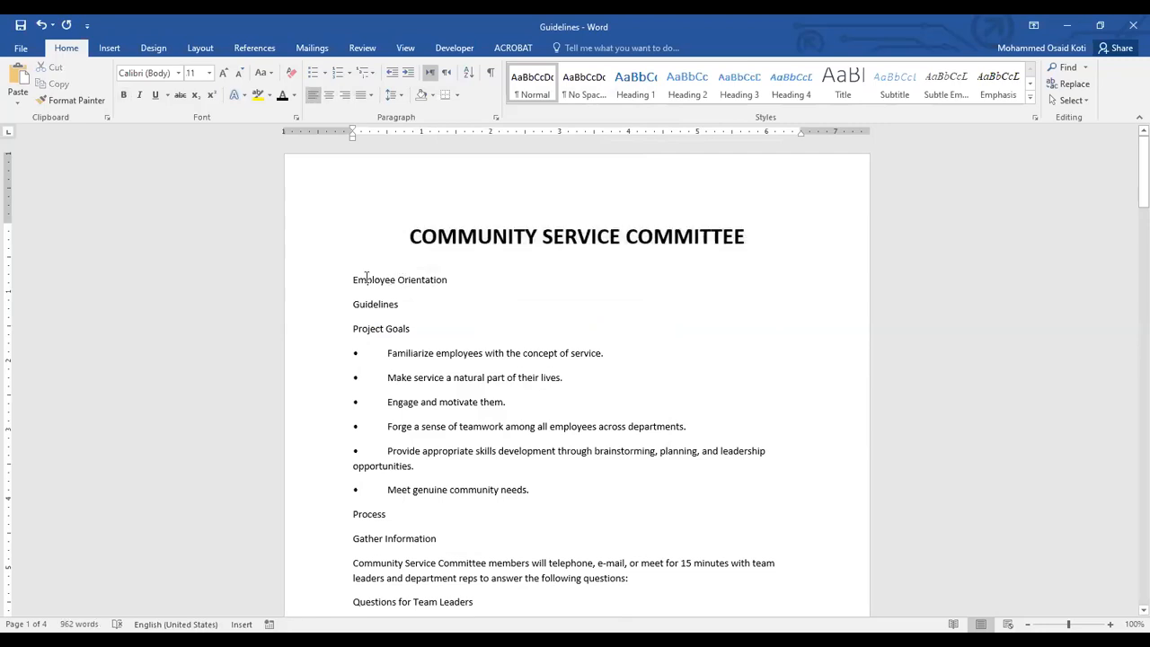
pyautogui.moveTo(373, 279); pyautogui.dragTo(455, 284)
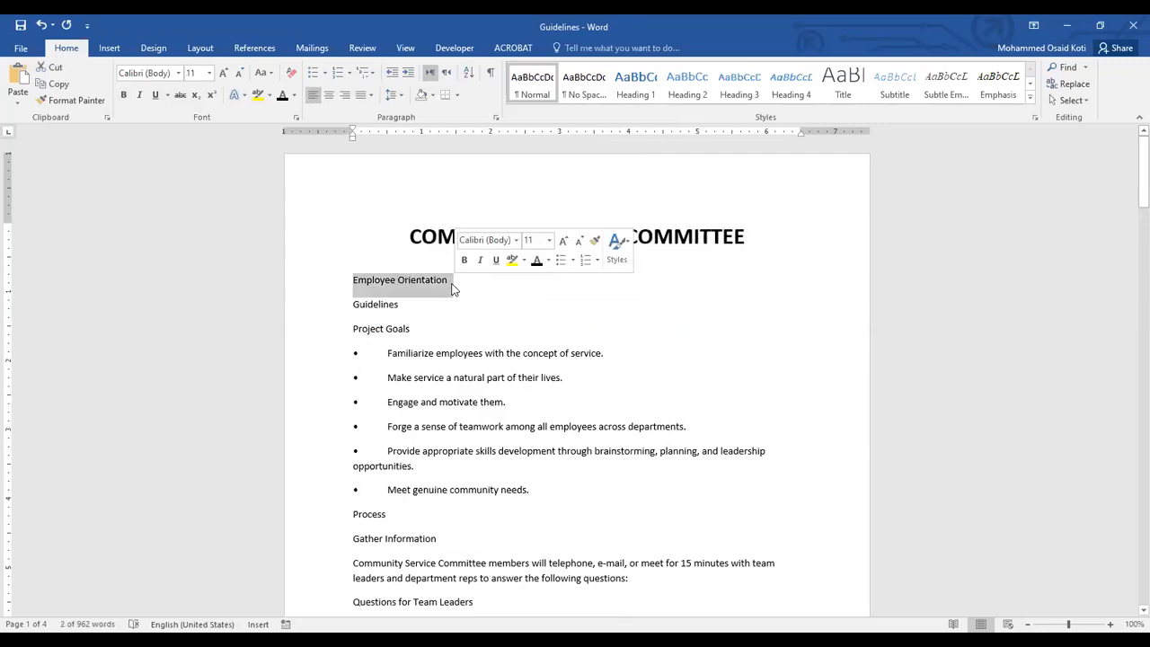
pyautogui.click(210, 73)
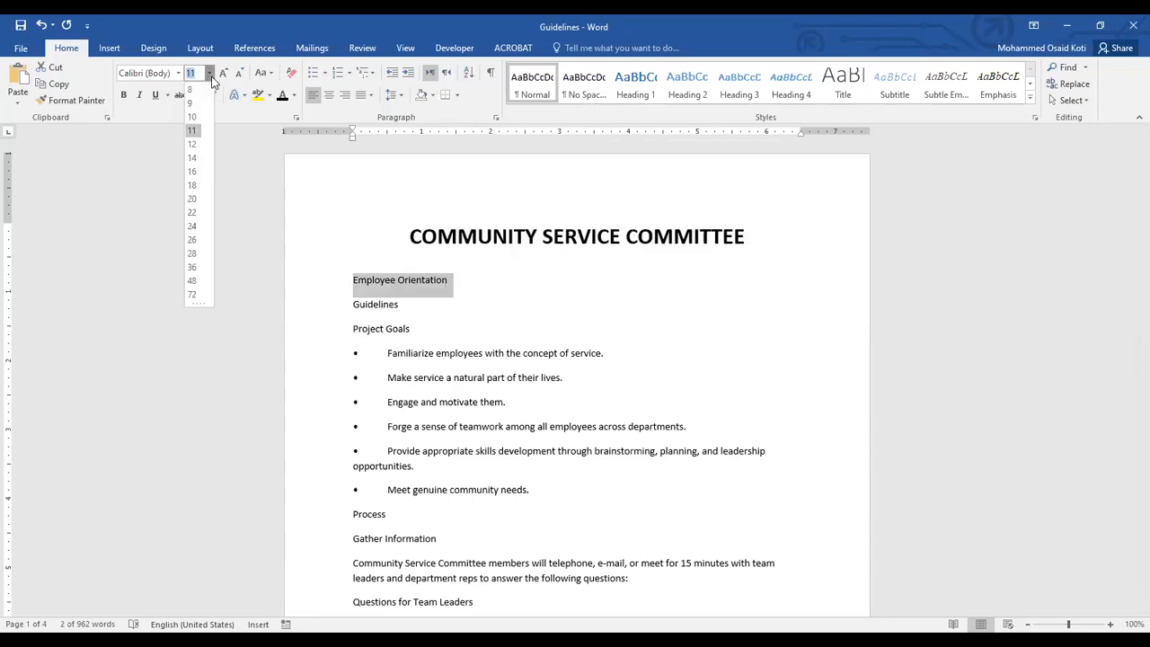
pyautogui.click(191, 185)
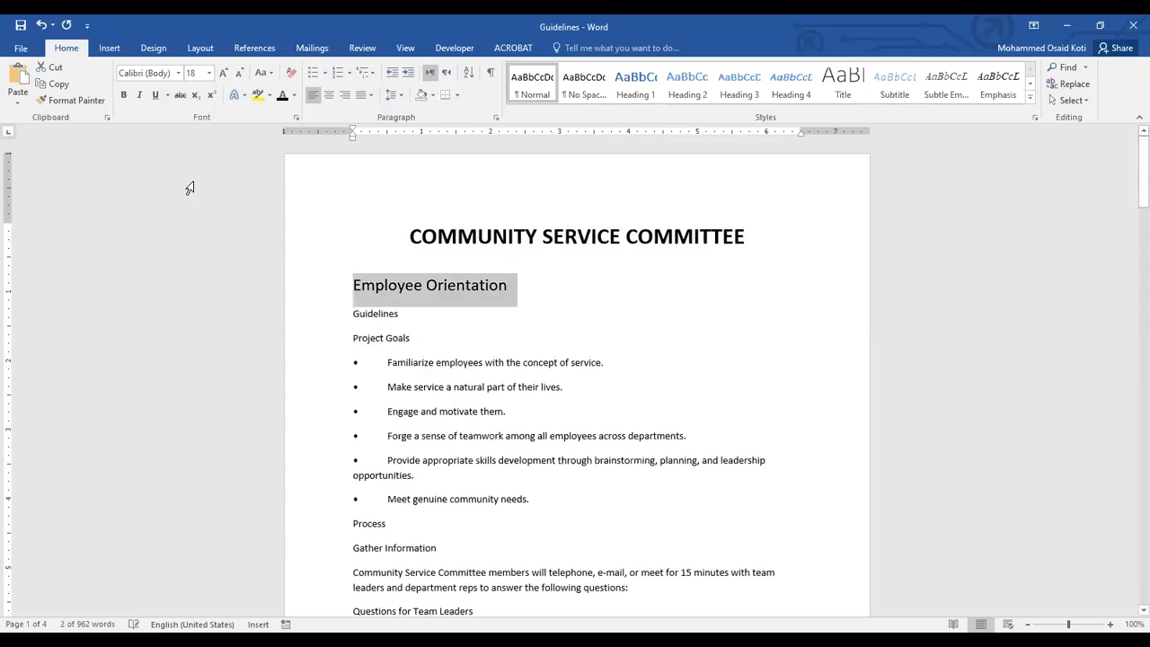
pyautogui.click(122, 96)
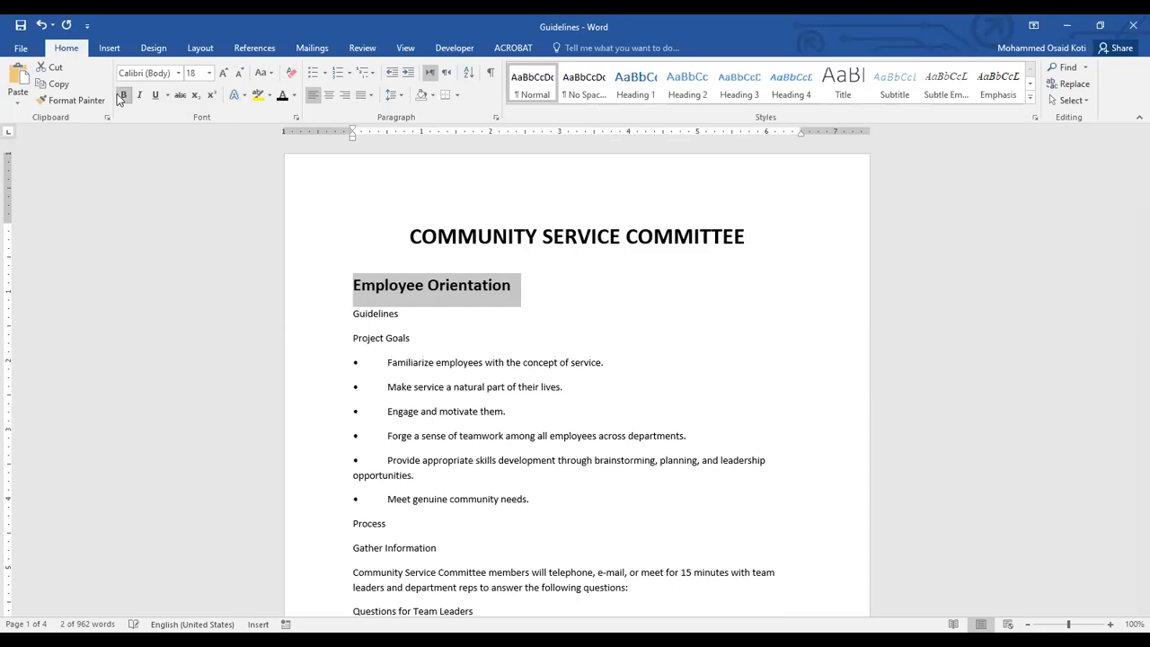
pyautogui.click(328, 95)
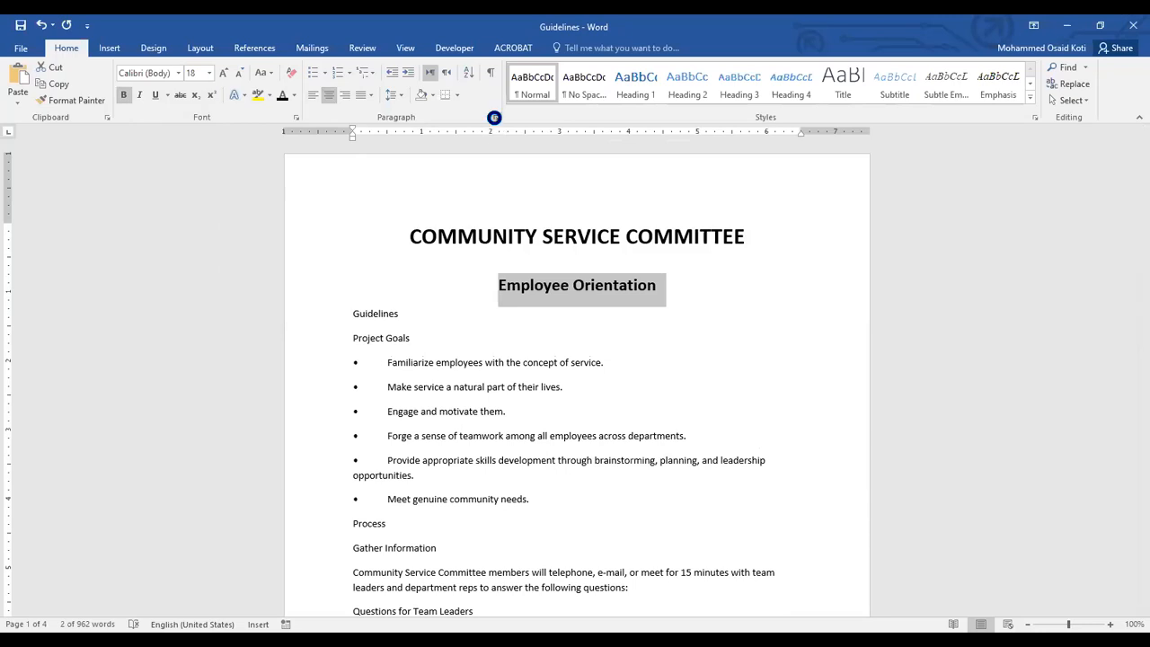
# - Set the "Employee Orientation" paragraph to 18 pt spacing after and single line spacing
pyautogui.click(494, 118)
pyautogui.click(460, 327)
pyautogui.click(459, 328)
pyautogui.click(554, 330)
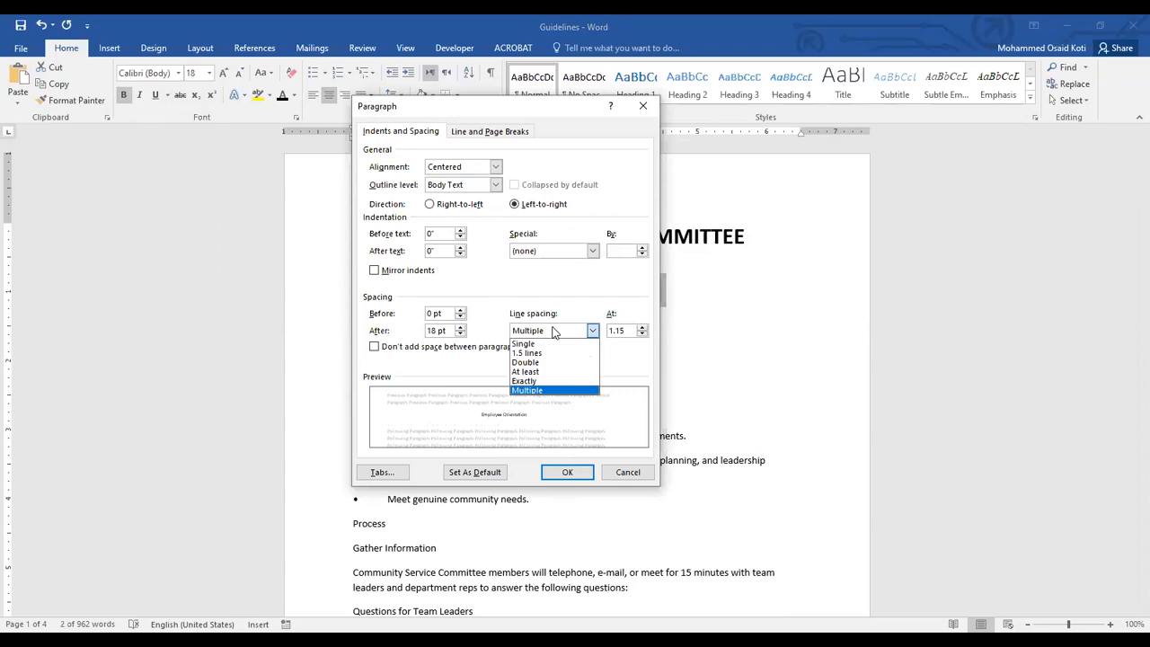
pyautogui.click(542, 346)
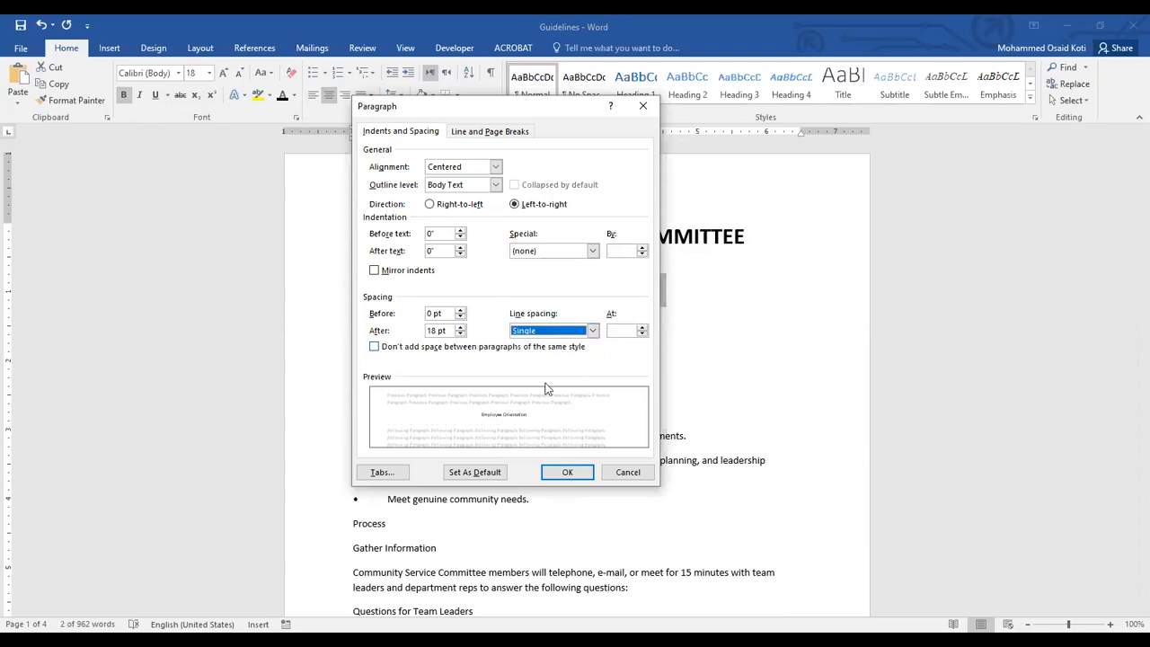
pyautogui.click(557, 472)
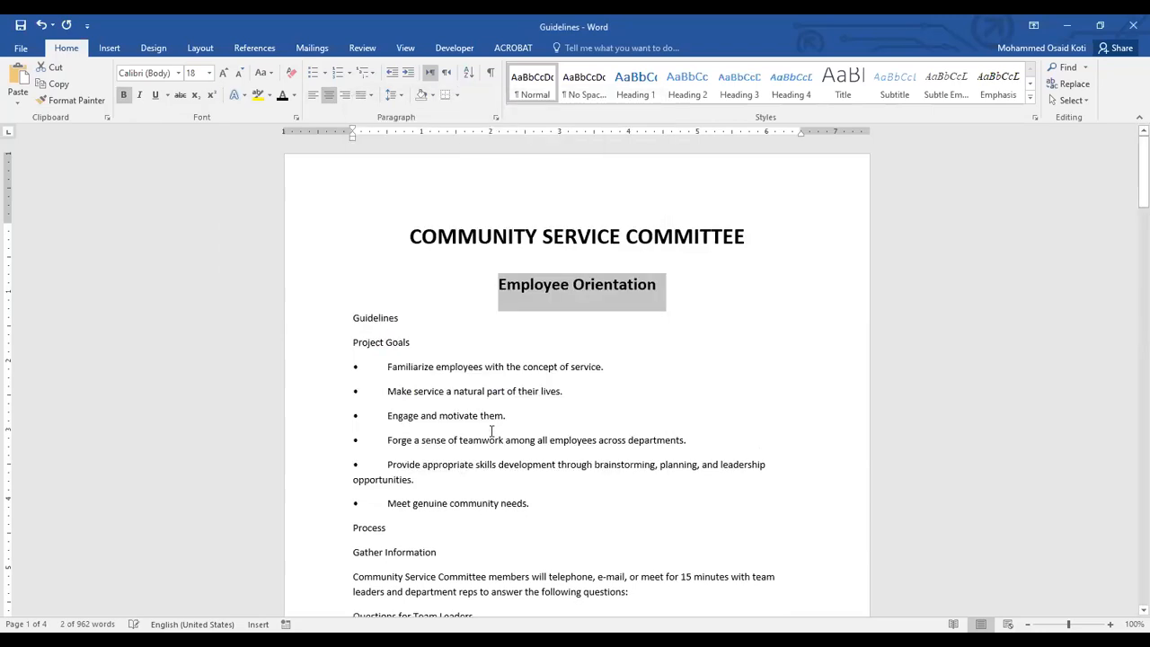
# - Format the "Guidelines" line as 16 pt, centered and bold
pyautogui.doubleClick(372, 316)
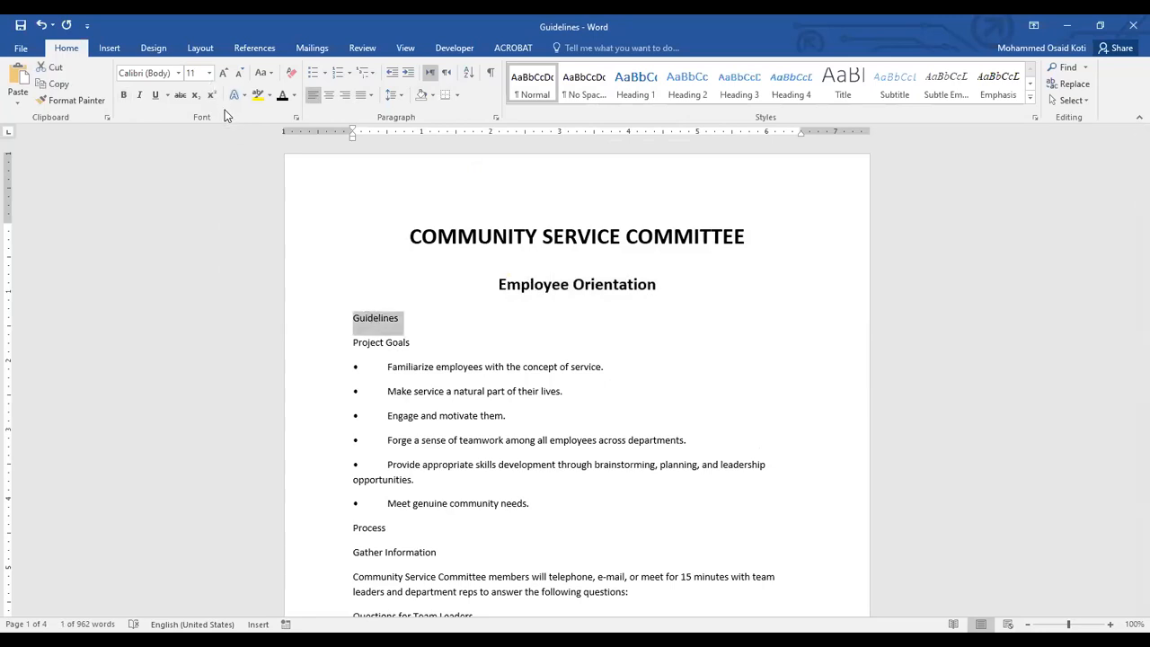
pyautogui.click(209, 73)
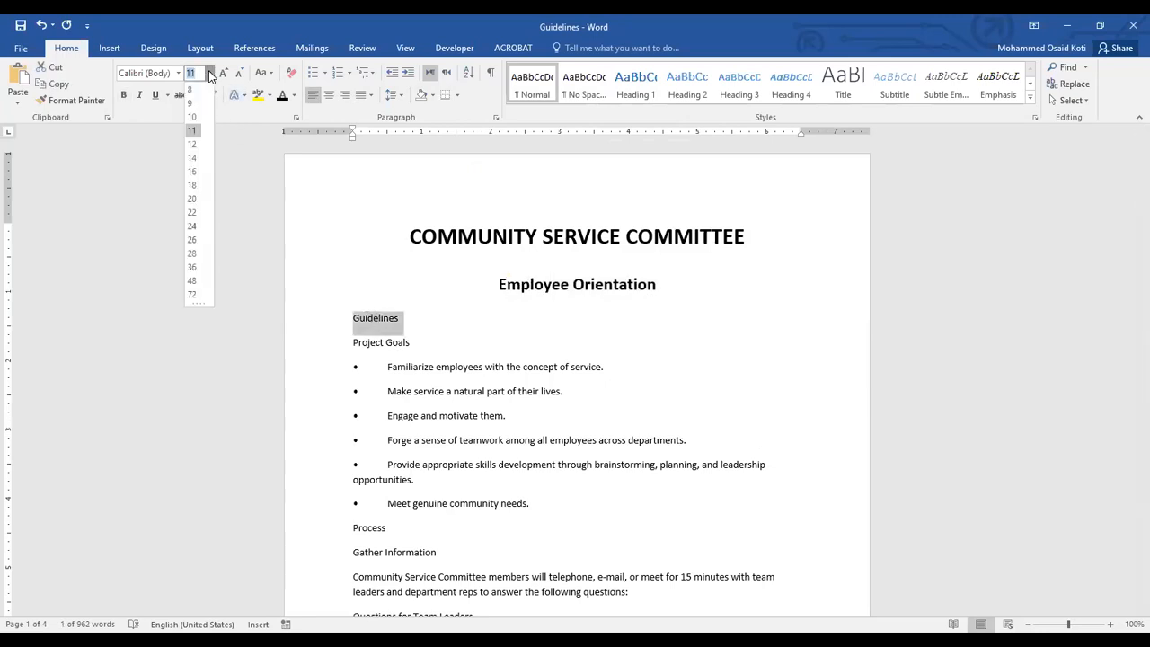
pyautogui.click(191, 171)
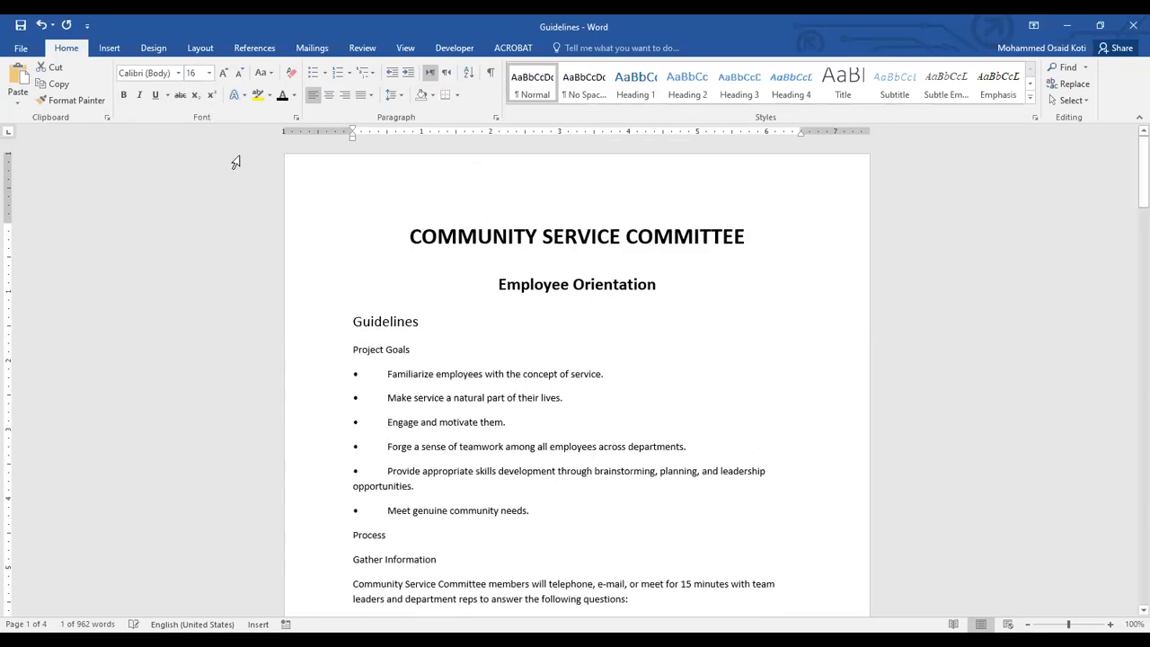
pyautogui.click(329, 95)
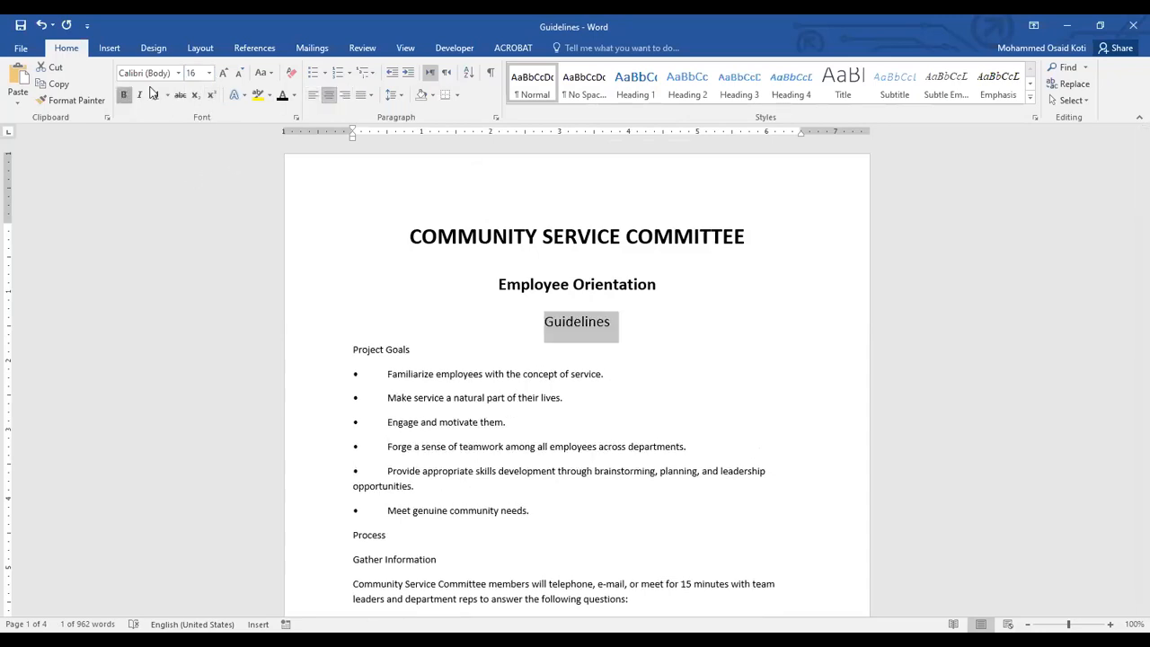
pyautogui.hotkey('ctrl', 'b')
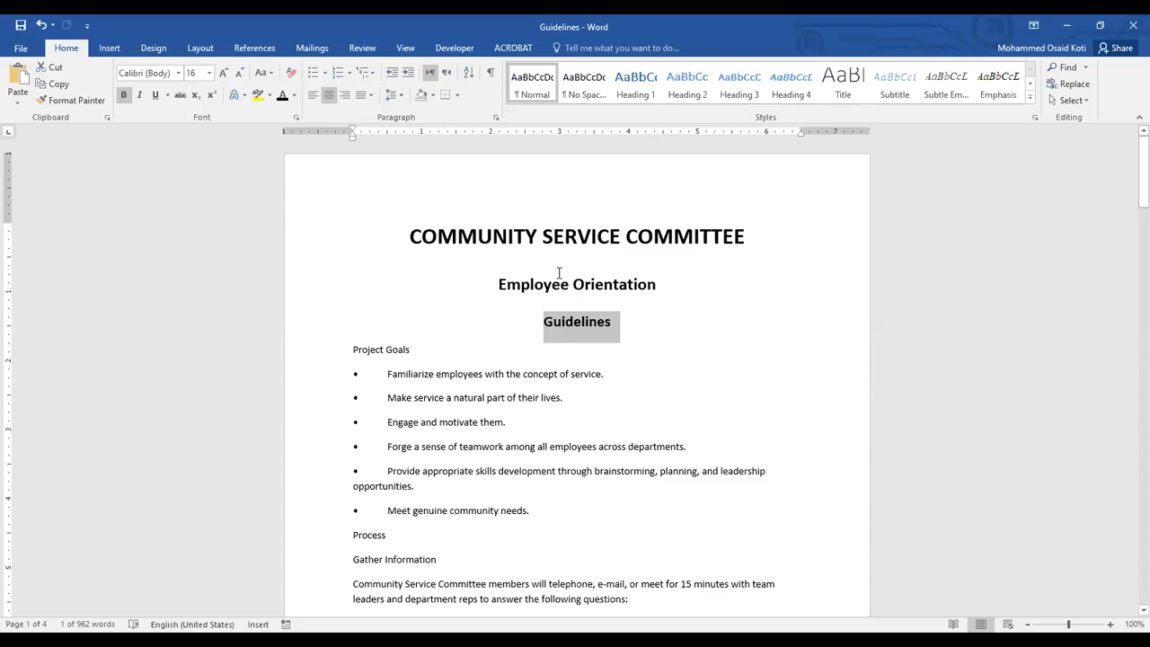
# - Format the "Project Goals" heading as bold, 14 pt
pyautogui.tripleClick(377, 349)
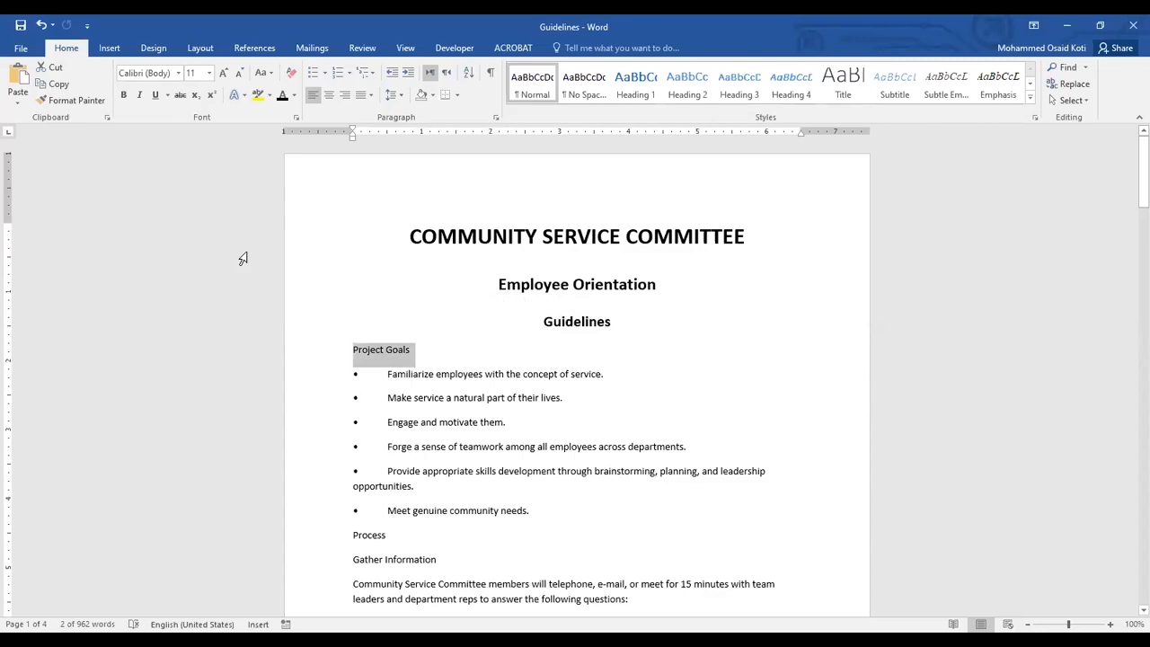
pyautogui.click(123, 96)
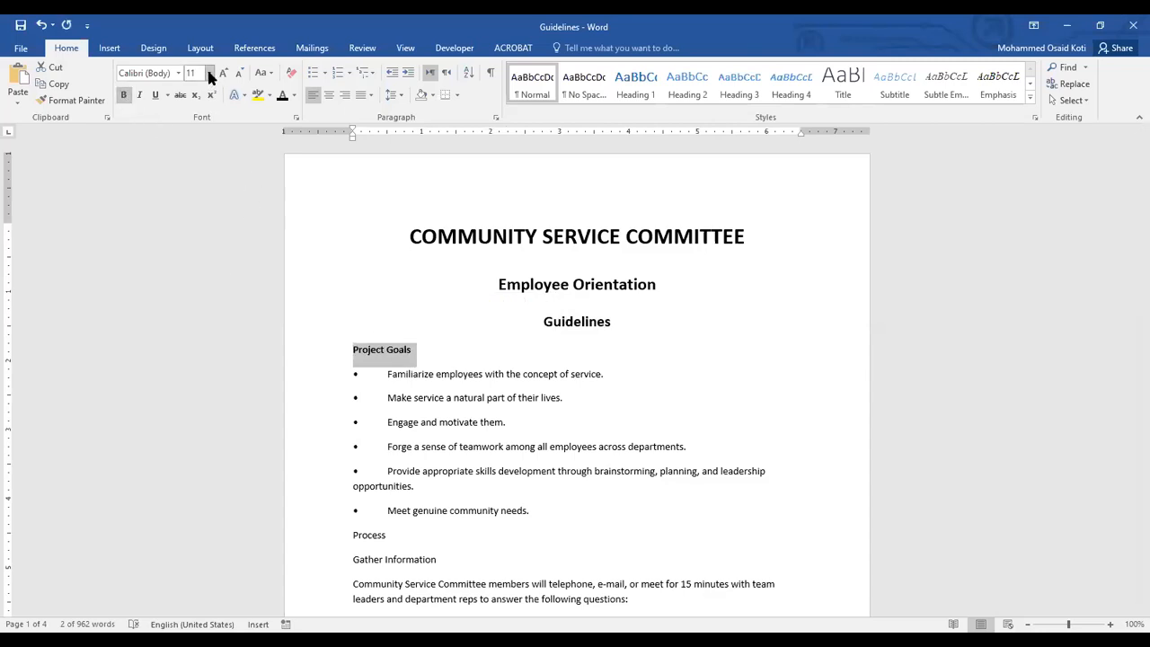
pyautogui.click(209, 74)
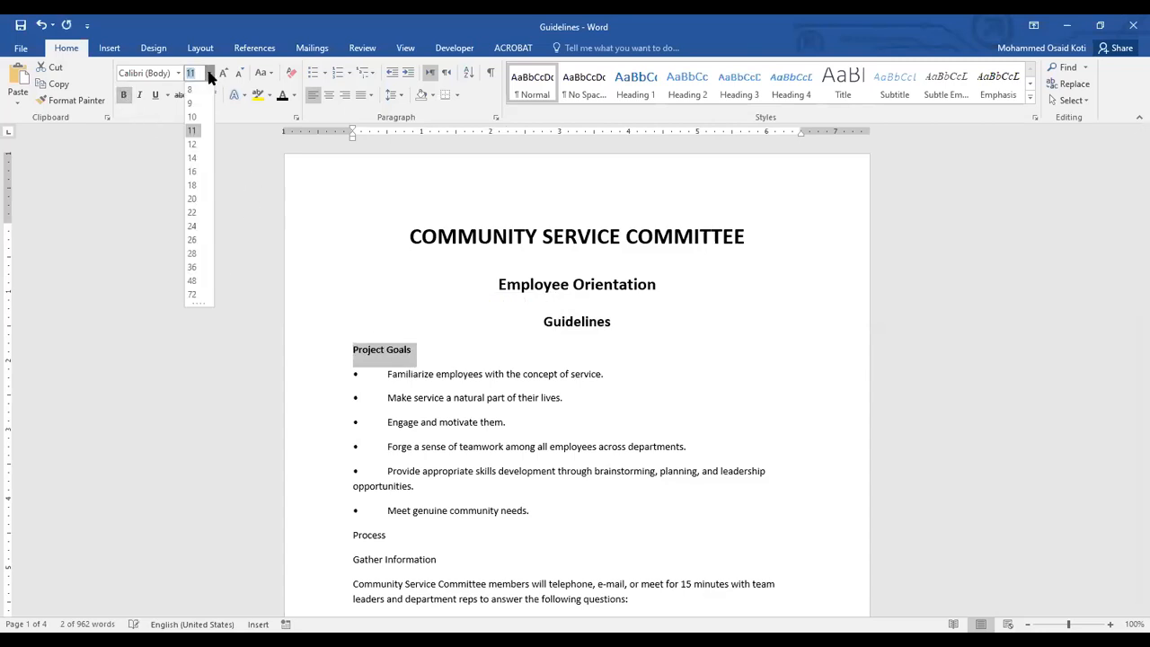
pyautogui.click(191, 157)
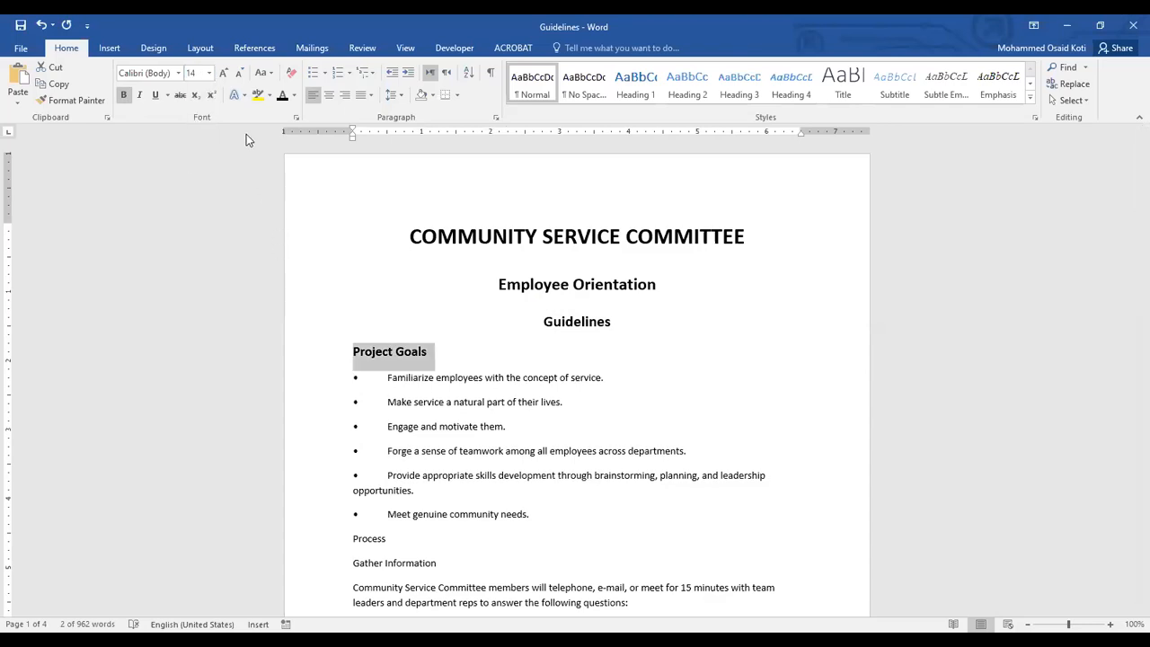
pyautogui.click(421, 371)
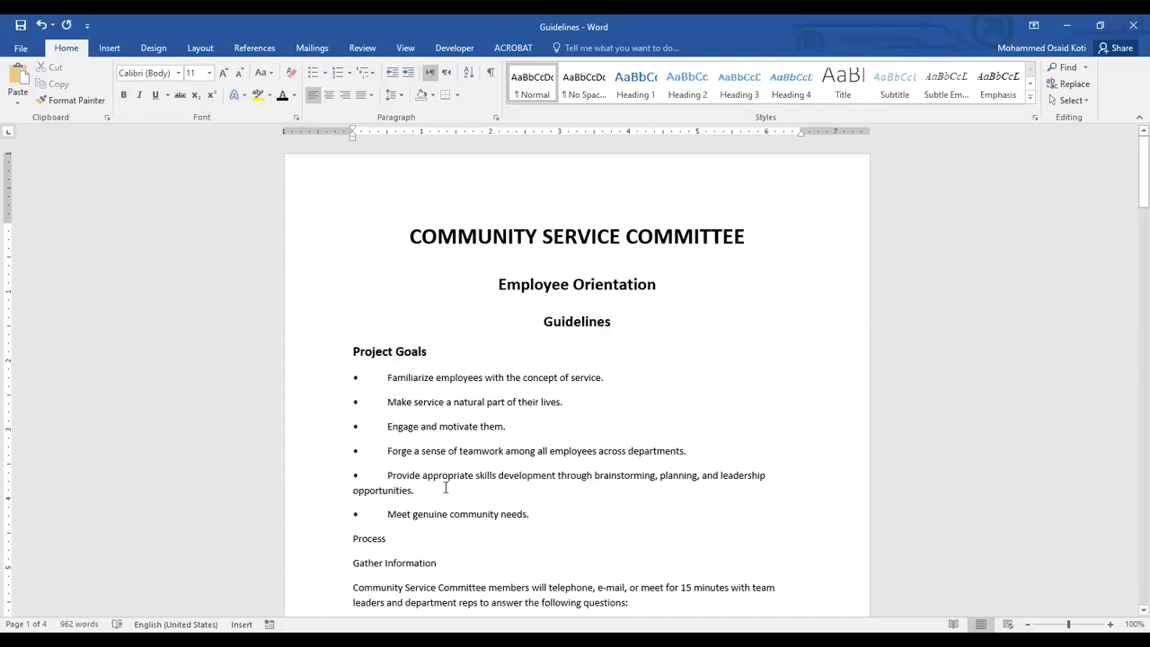
# - Apply the small round bullet style to the six items under "Project Goals"
pyautogui.moveTo(533, 519); pyautogui.dragTo(356, 386)
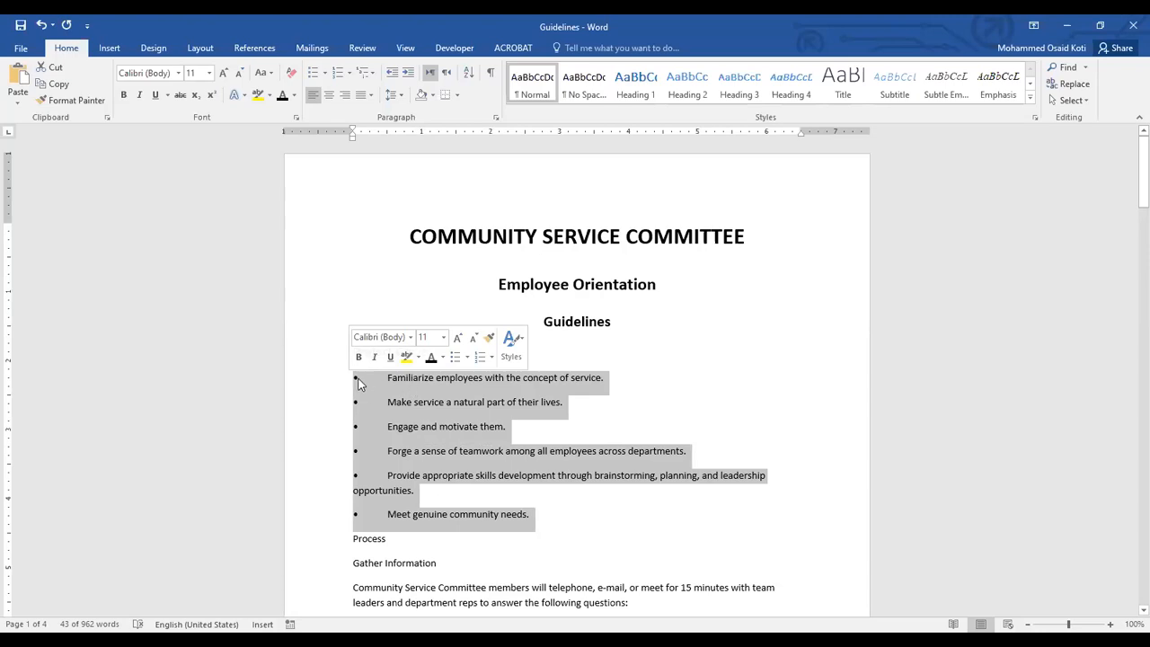
pyautogui.scroll(3, 362, 383)
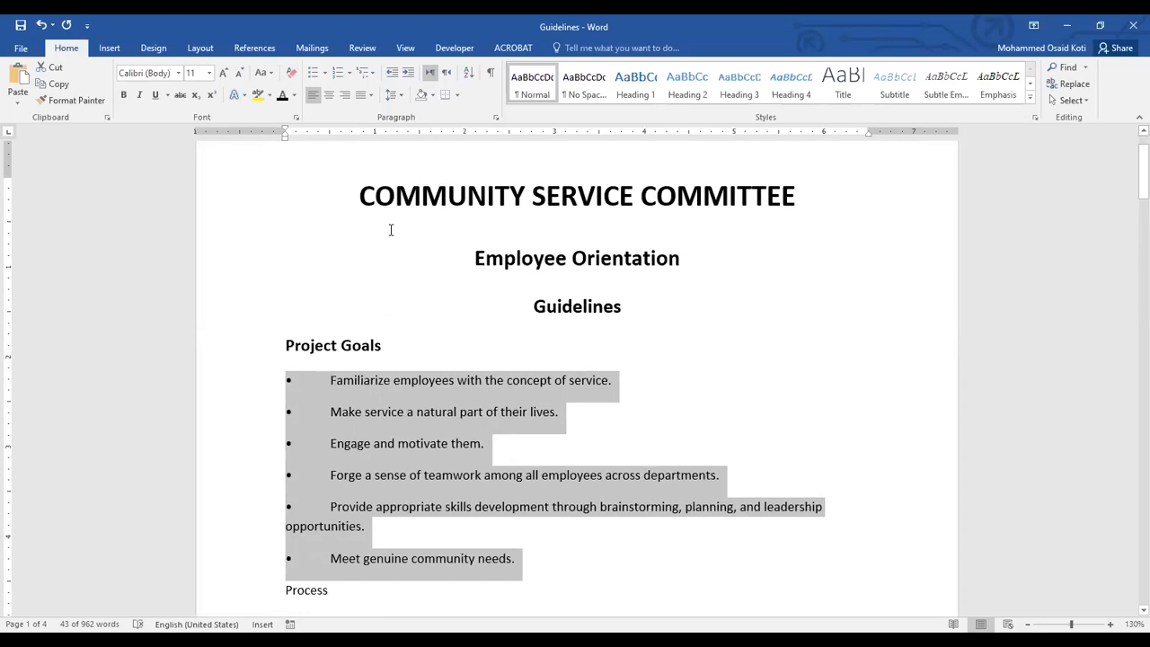
pyautogui.click(326, 75)
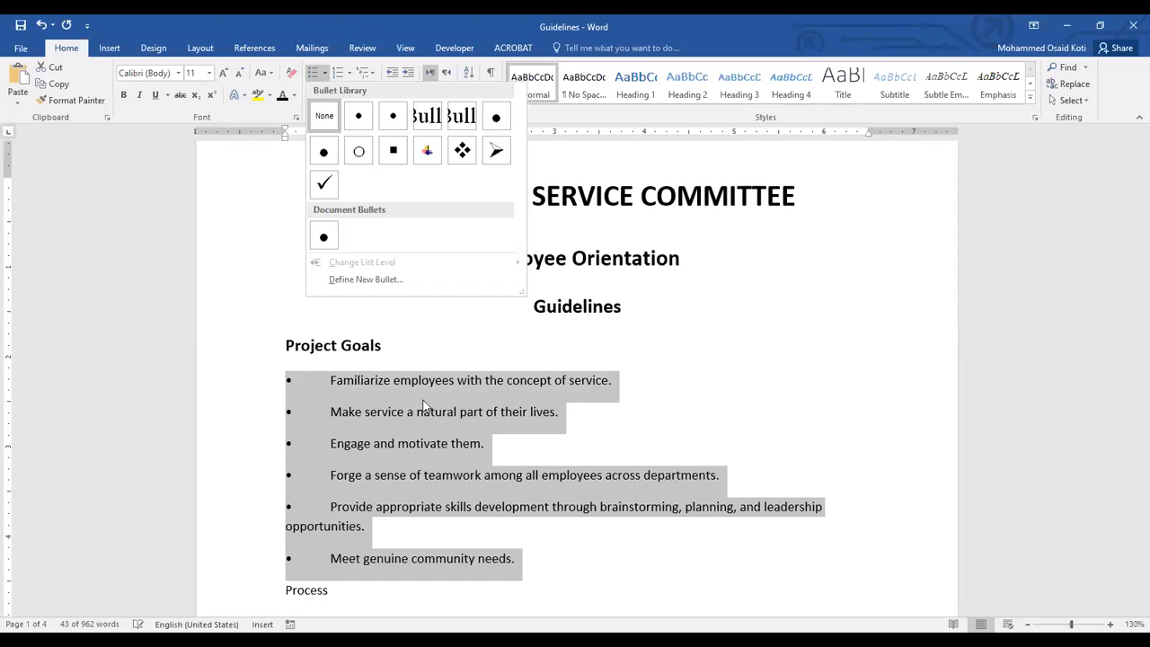
pyautogui.click(327, 379)
pyautogui.moveTo(283, 379); pyautogui.dragTo(531, 555)
pyautogui.click(290, 381)
pyautogui.click(314, 384)
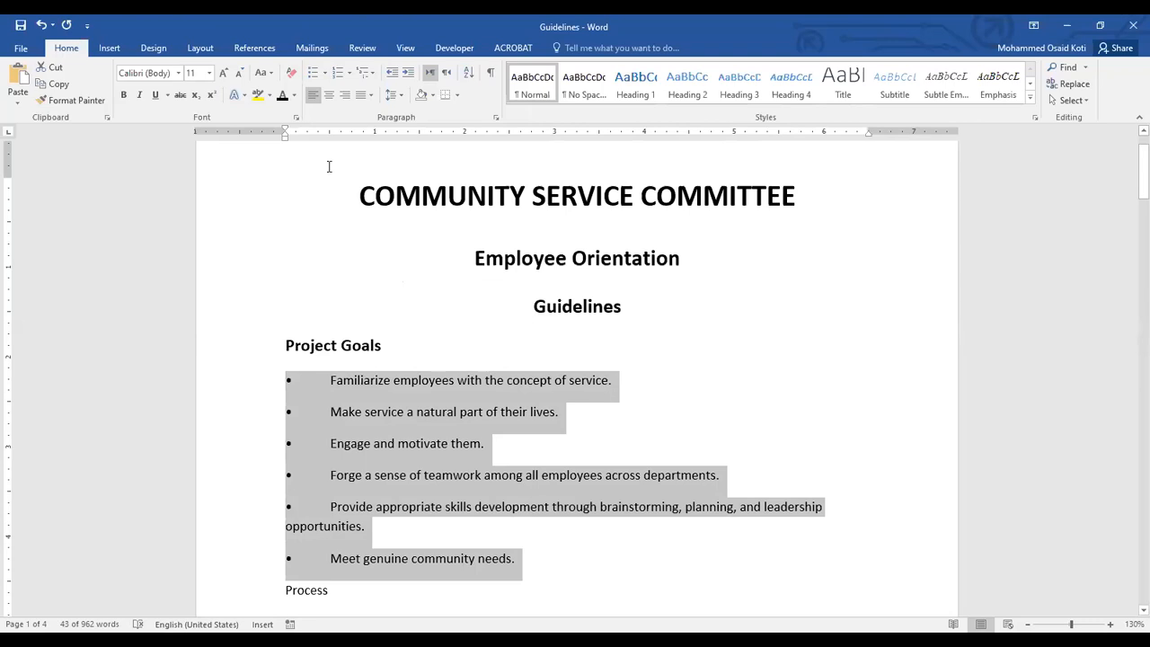
pyautogui.click(326, 75)
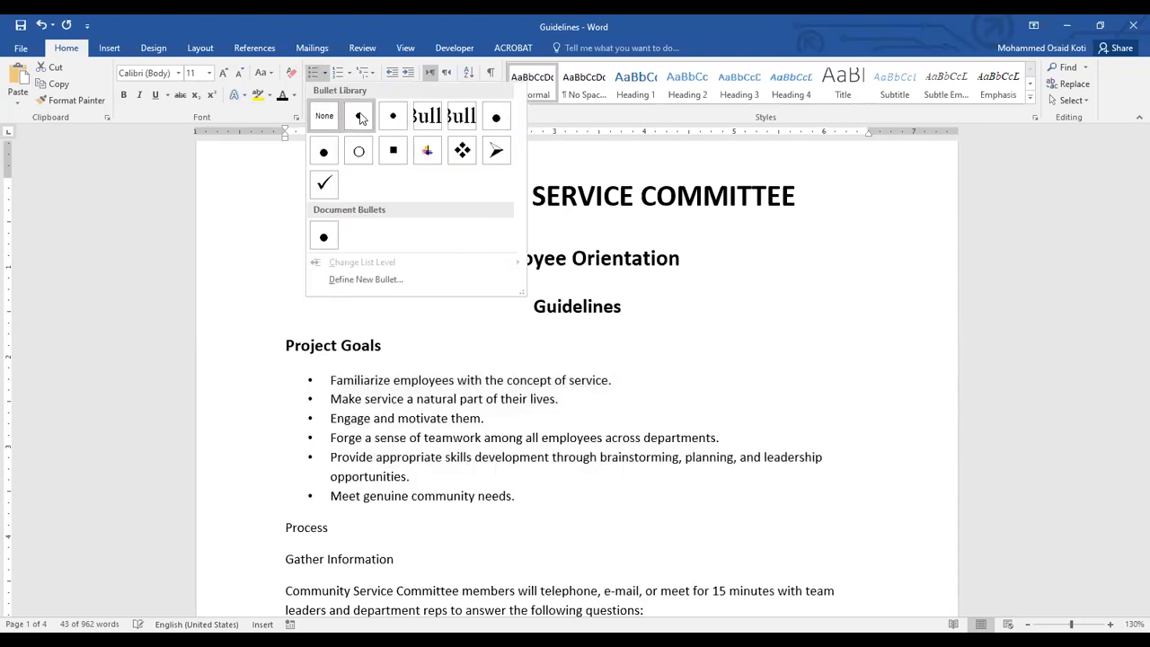
pyautogui.click(360, 116)
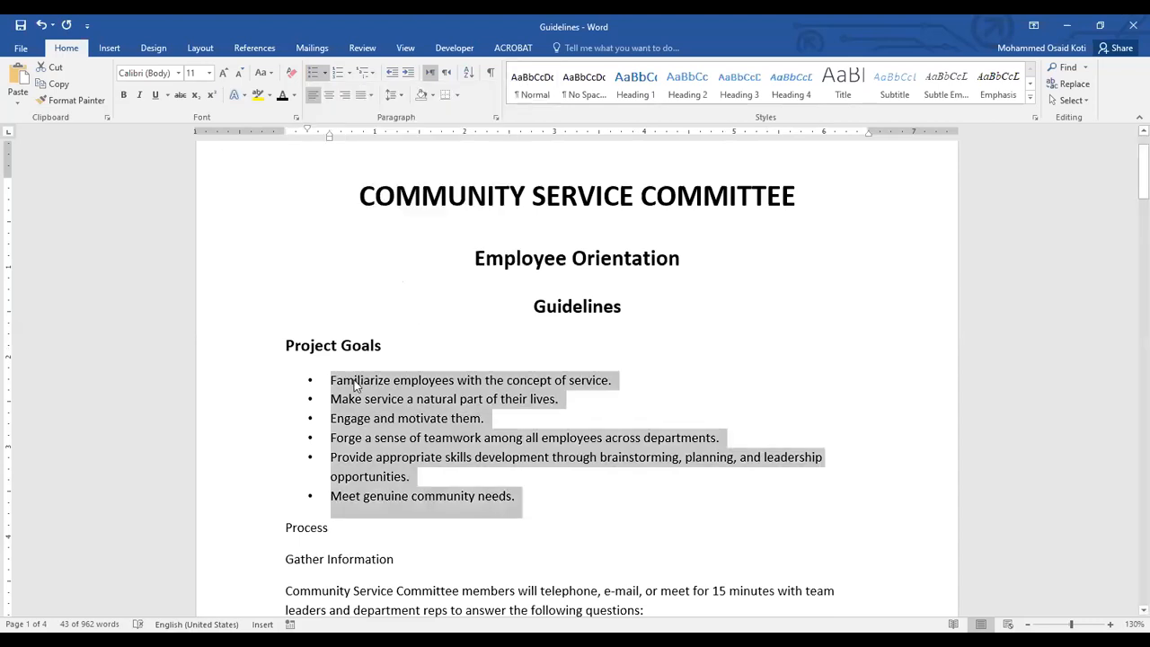
# - Undo the bulleted list applied to the items under "Project Goals"
pyautogui.click(355, 382)
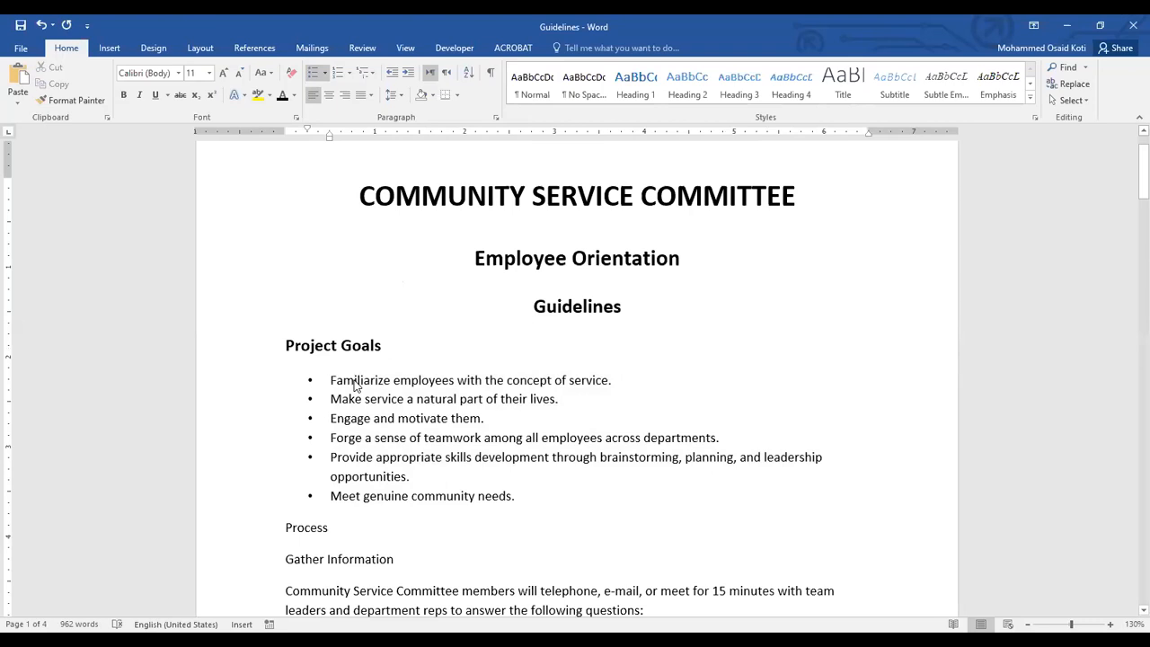
pyautogui.moveTo(526, 498); pyautogui.dragTo(332, 386)
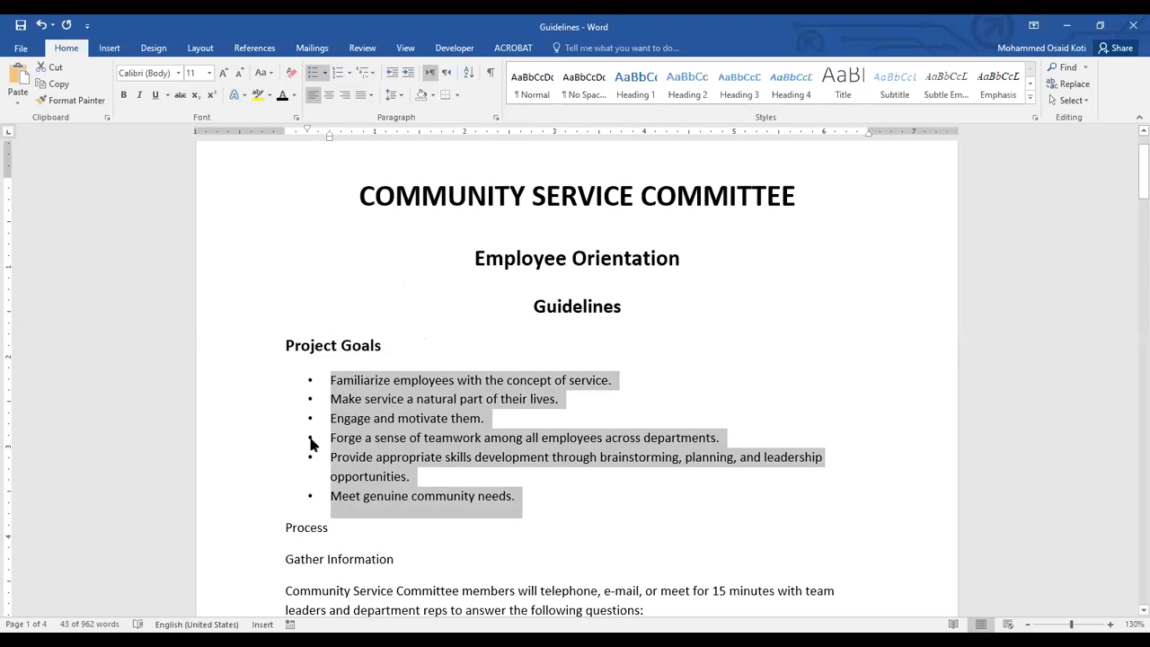
pyautogui.hotkey('ctrl', 'z')
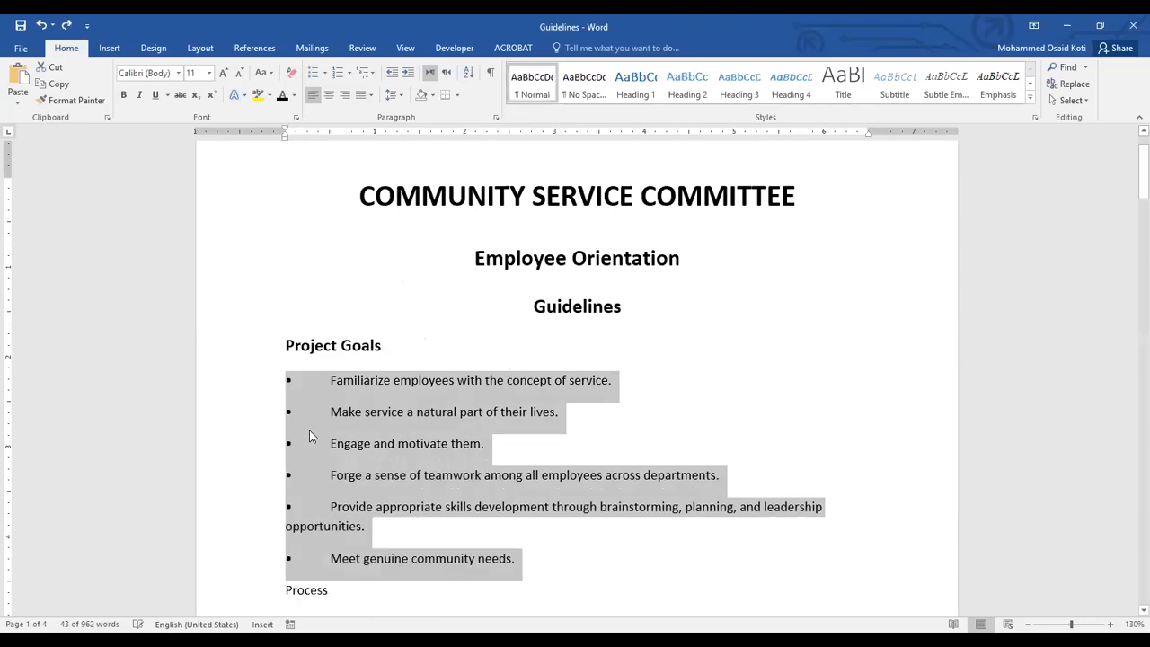
# - Turn the six plain-text items under "Project Goals" into a real bulleted list with small round bullets
pyautogui.click(534, 559)
pyautogui.moveTo(533, 559); pyautogui.dragTo(290, 388)
pyautogui.moveTo(530, 559); pyautogui.dragTo(292, 385)
pyautogui.click(324, 72)
pyautogui.click(320, 117)
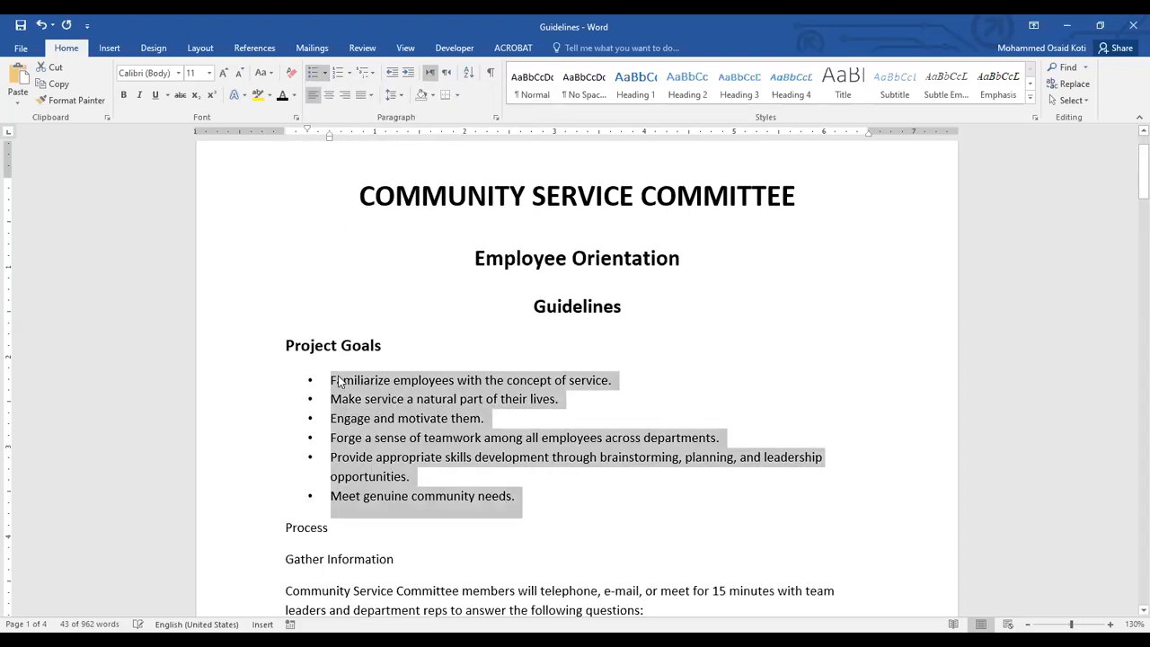
pyautogui.click(390, 471)
# - Format the "Process" heading as bold, 14 pt
pyautogui.scroll(-3, 422, 485)
pyautogui.scroll(1, 423, 485)
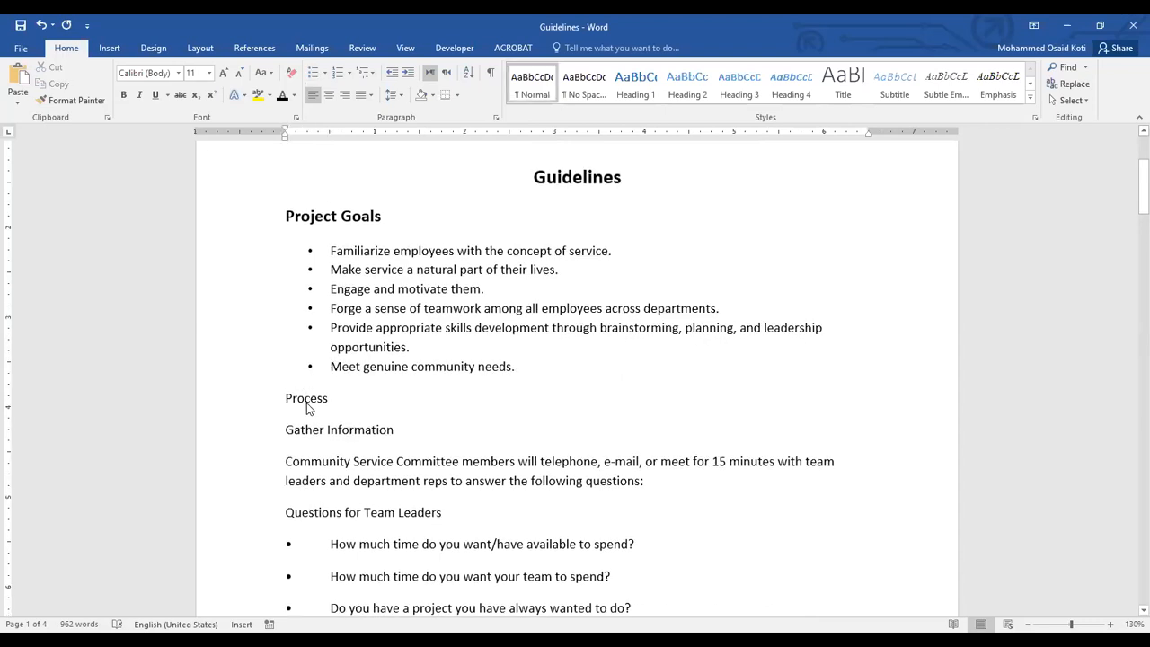
pyautogui.doubleClick(308, 402)
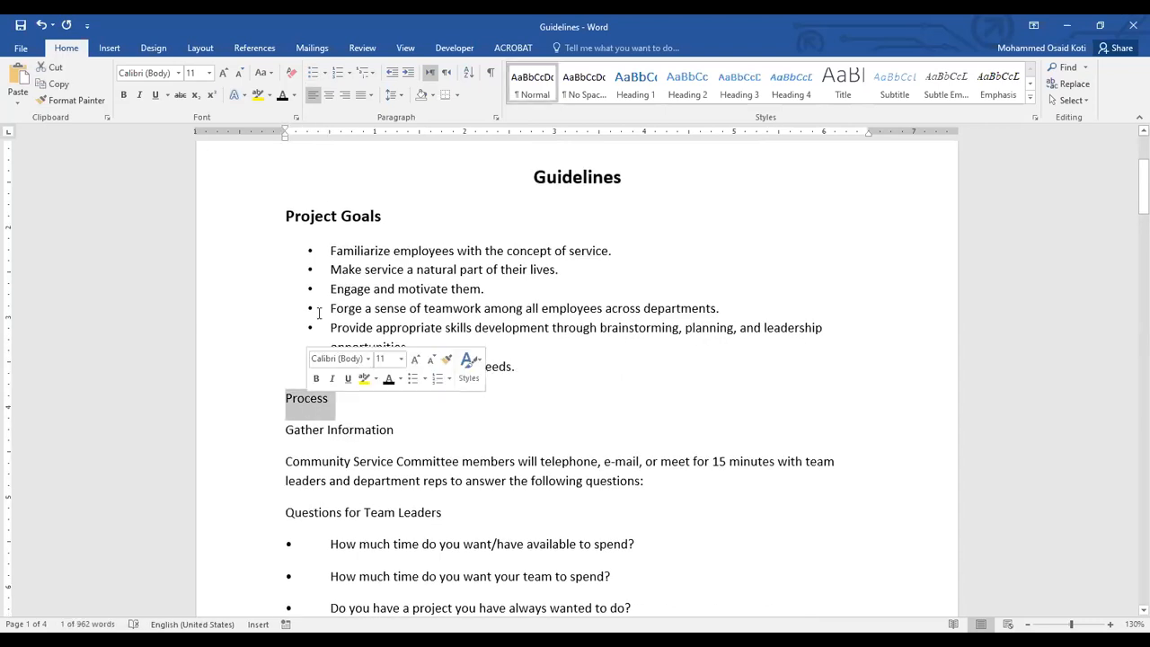
pyautogui.click(124, 96)
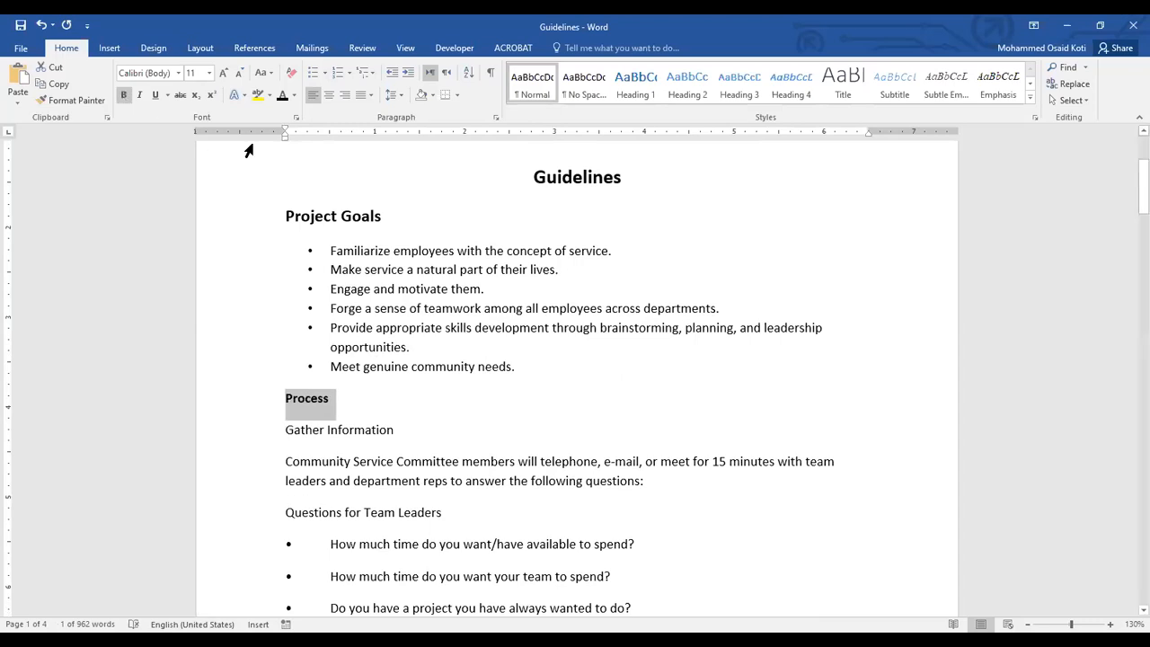
pyautogui.click(209, 73)
pyautogui.click(193, 159)
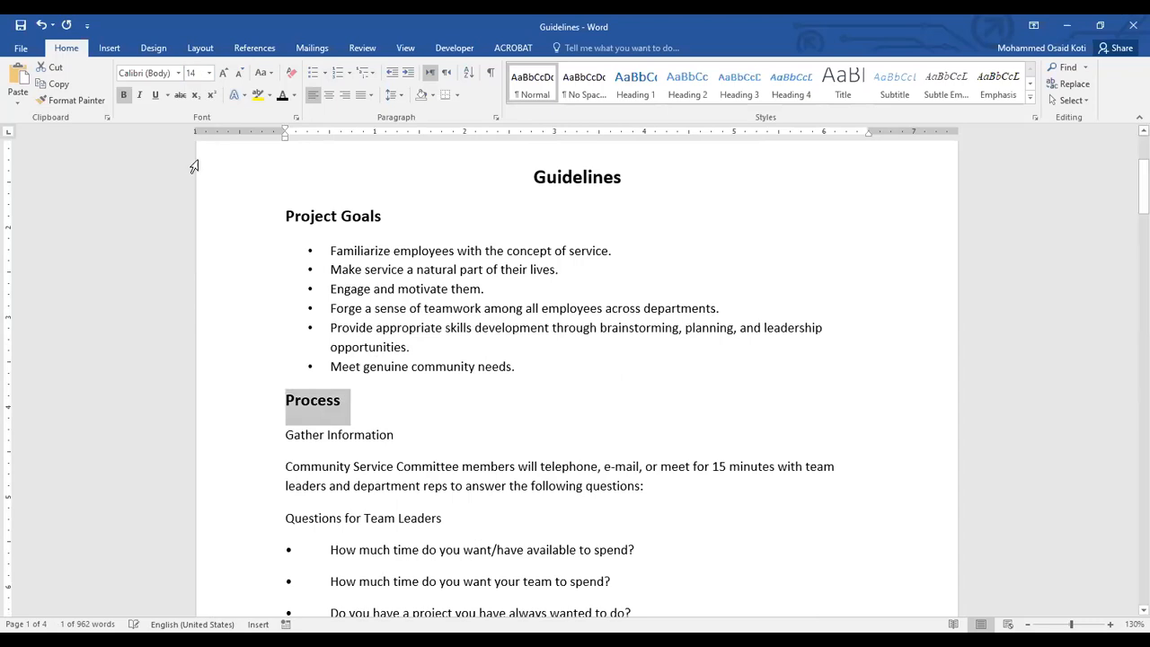
# - Format the "Gather Information" subheading as bold, 12 pt
pyautogui.click(317, 215)
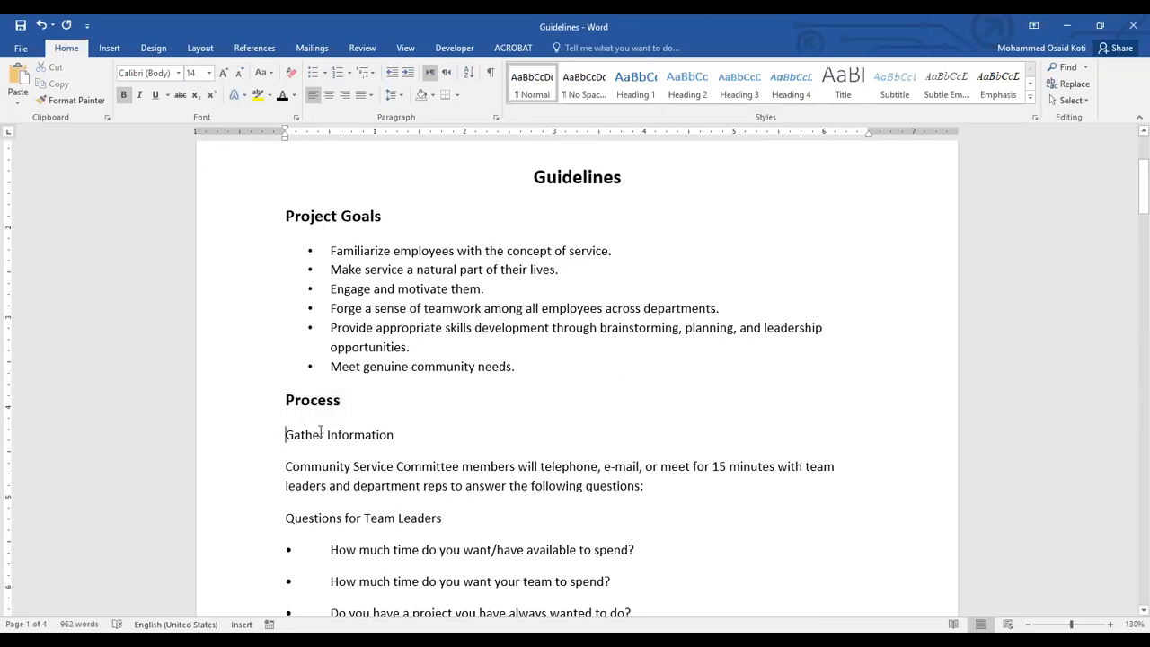
pyautogui.moveTo(284, 435); pyautogui.dragTo(419, 433)
pyautogui.click(124, 94)
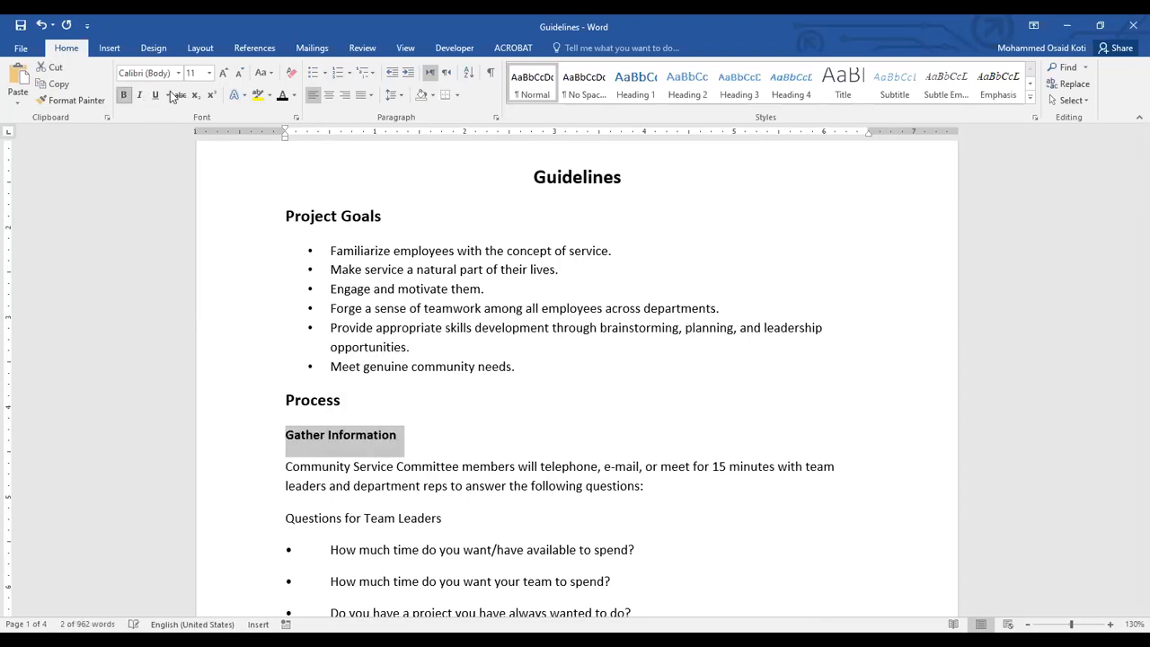
pyautogui.click(208, 73)
pyautogui.click(185, 151)
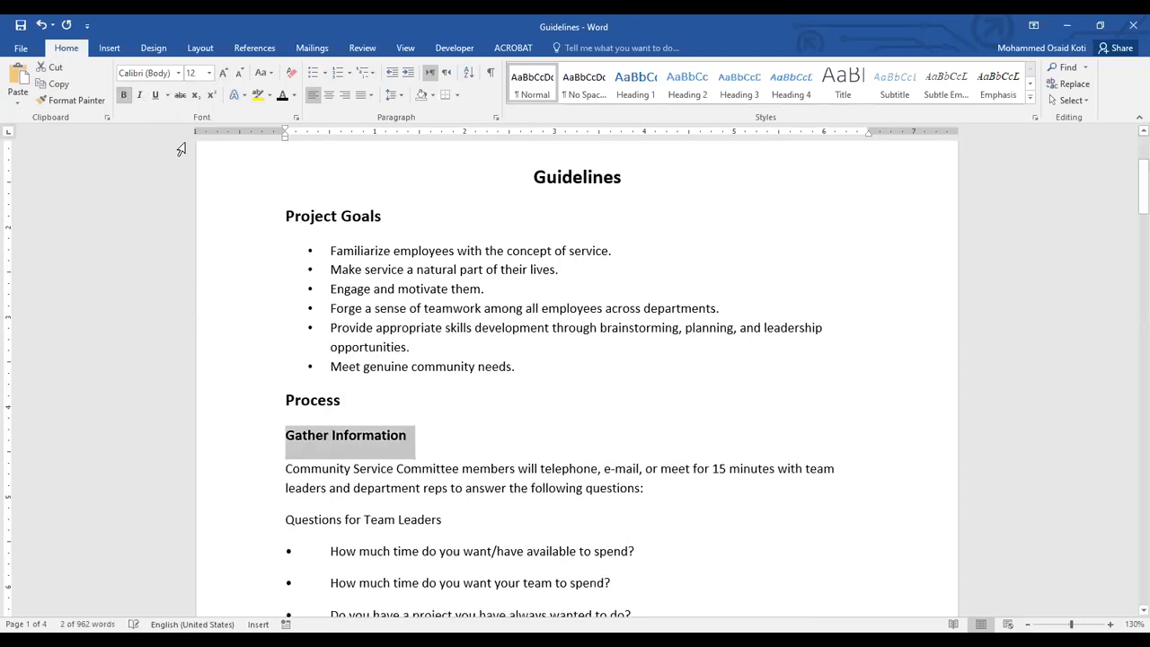
# - Justify the body paragraph beneath the "Gather Information" subheading
pyautogui.scroll(-3, 438, 310)
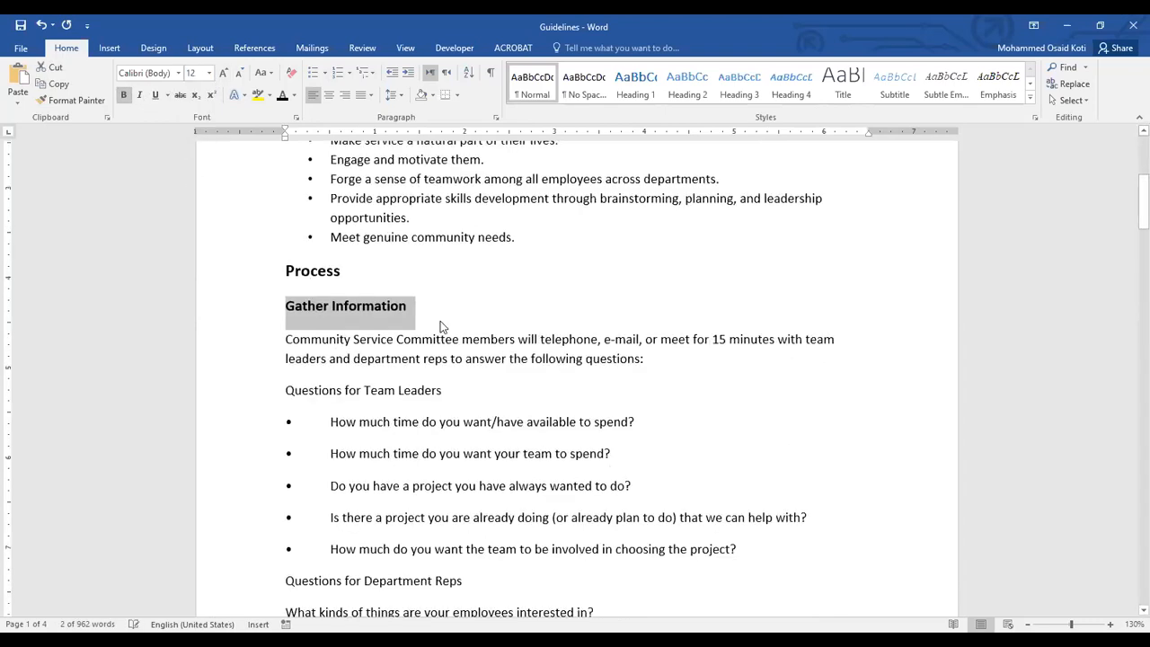
pyautogui.tripleClick(372, 345)
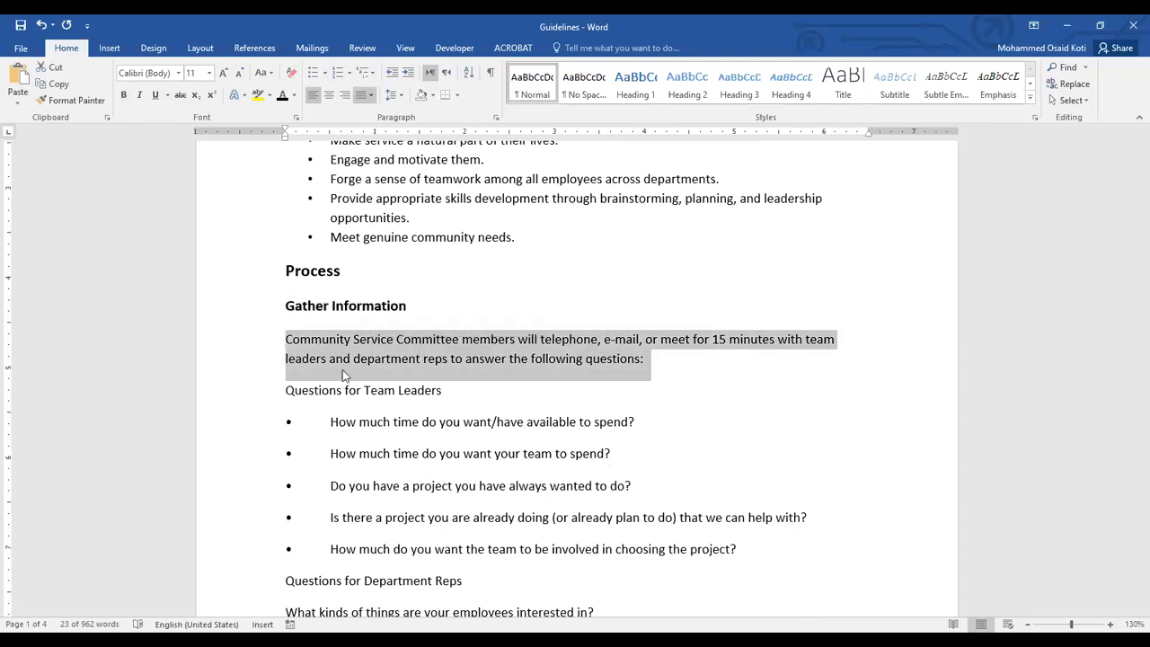
pyautogui.hotkey('ctrl', 'l')
# - Turn the five questions under "Questions for Team Leaders" into a bulleted list with small round bullets
pyautogui.moveTo(339, 390); pyautogui.dragTo(445, 391)
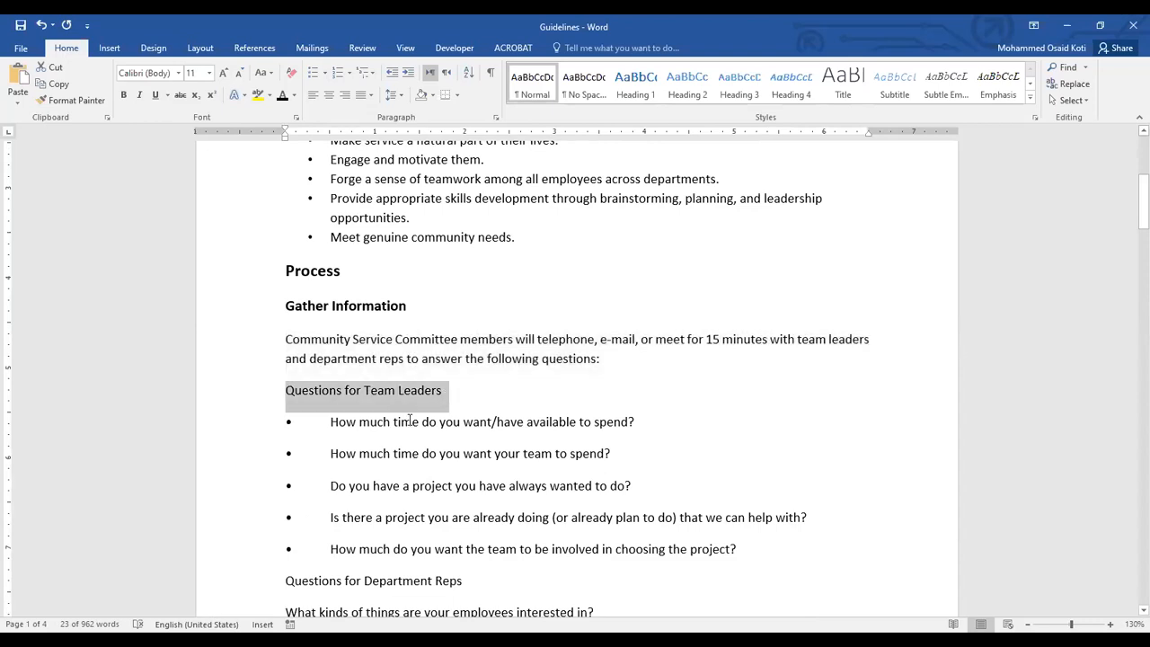
pyautogui.click(411, 421)
pyautogui.moveTo(288, 421); pyautogui.dragTo(745, 550)
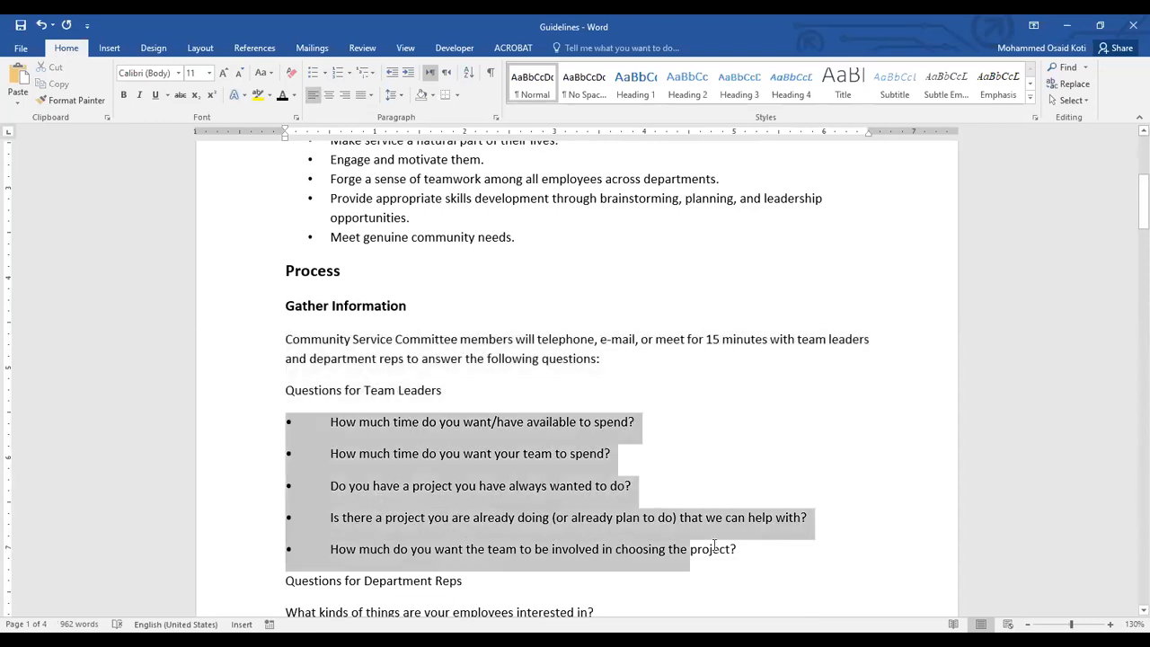
pyautogui.click(329, 81)
# - Look through the document to compare the formatted title, headings and lists with the plain text on the following pages
pyautogui.scroll(-3, 465, 247)
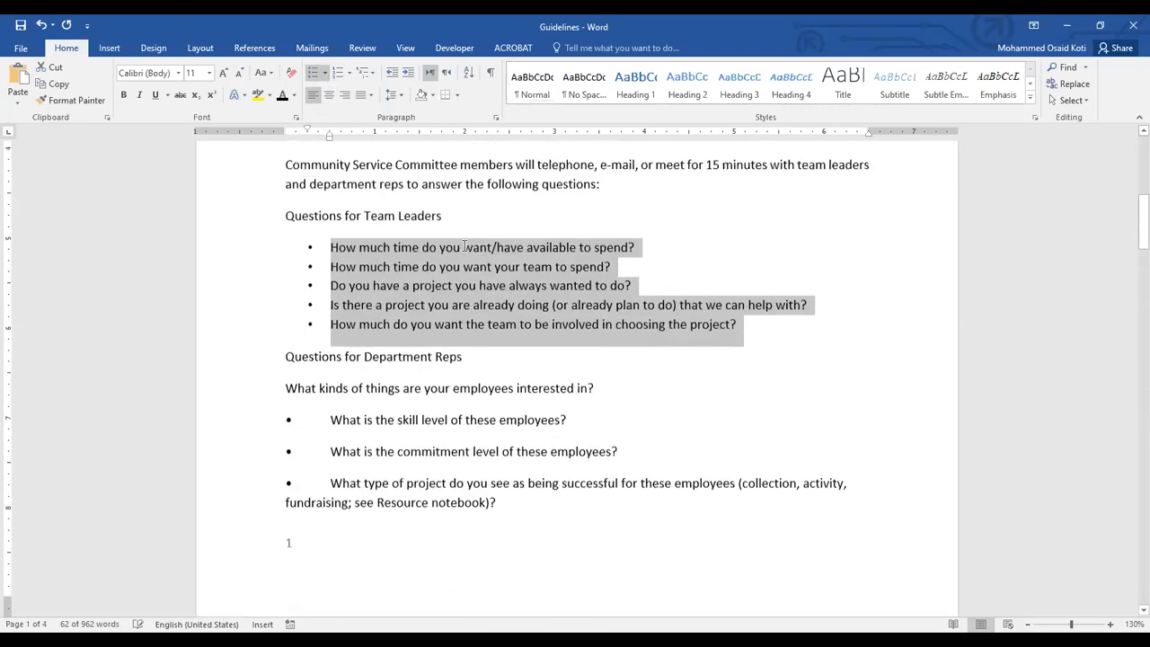
pyautogui.scroll(8, 466, 247)
pyautogui.scroll(-7, 453, 260)
pyautogui.scroll(9, 452, 265)
pyautogui.moveTo(359, 257); pyautogui.dragTo(680, 395)
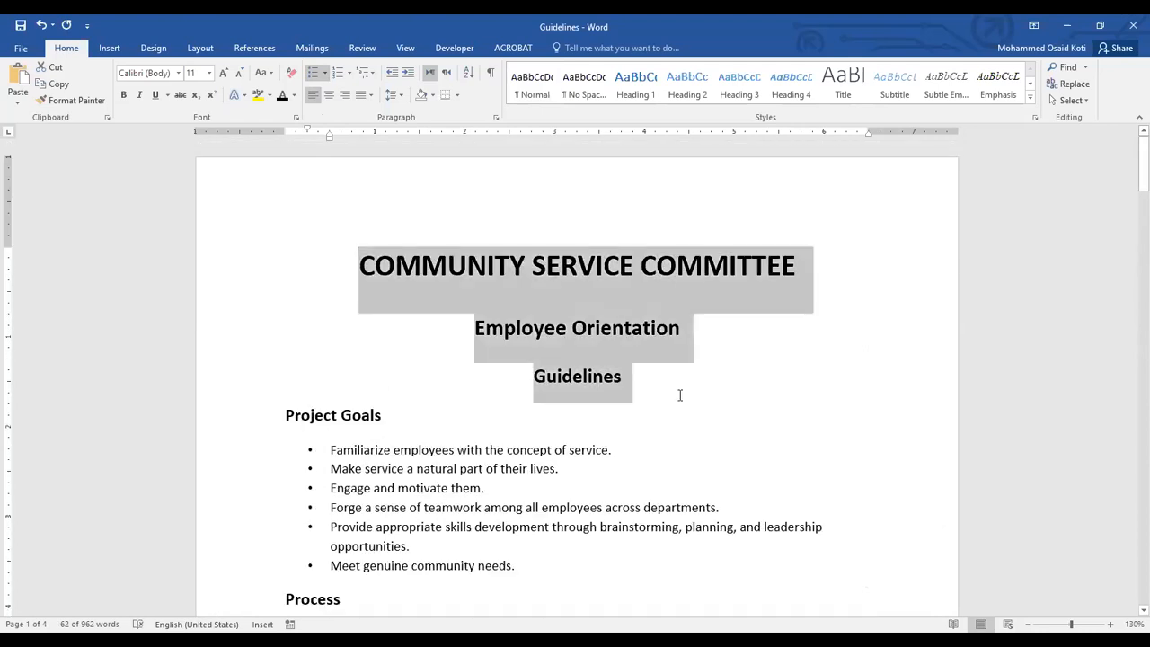
pyautogui.click(485, 354)
pyautogui.scroll(-10, 485, 354)
pyautogui.scroll(-10, 479, 360)
pyautogui.scroll(-10, 302, 311)
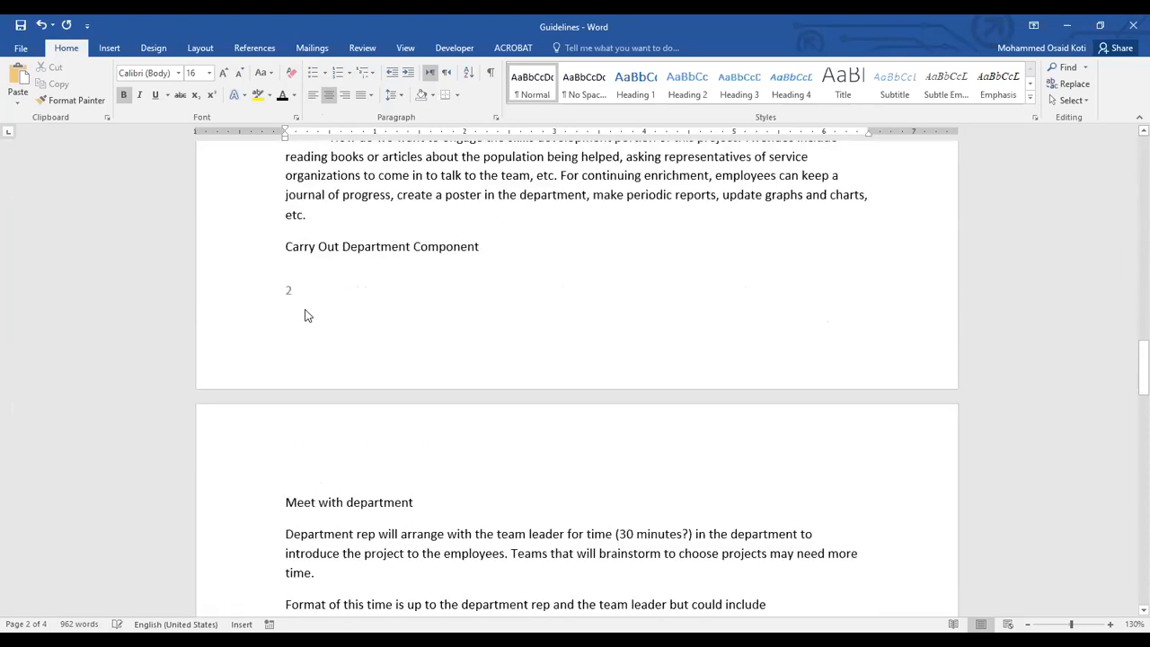
pyautogui.scroll(-3, 305, 315)
pyautogui.scroll(10, 305, 309)
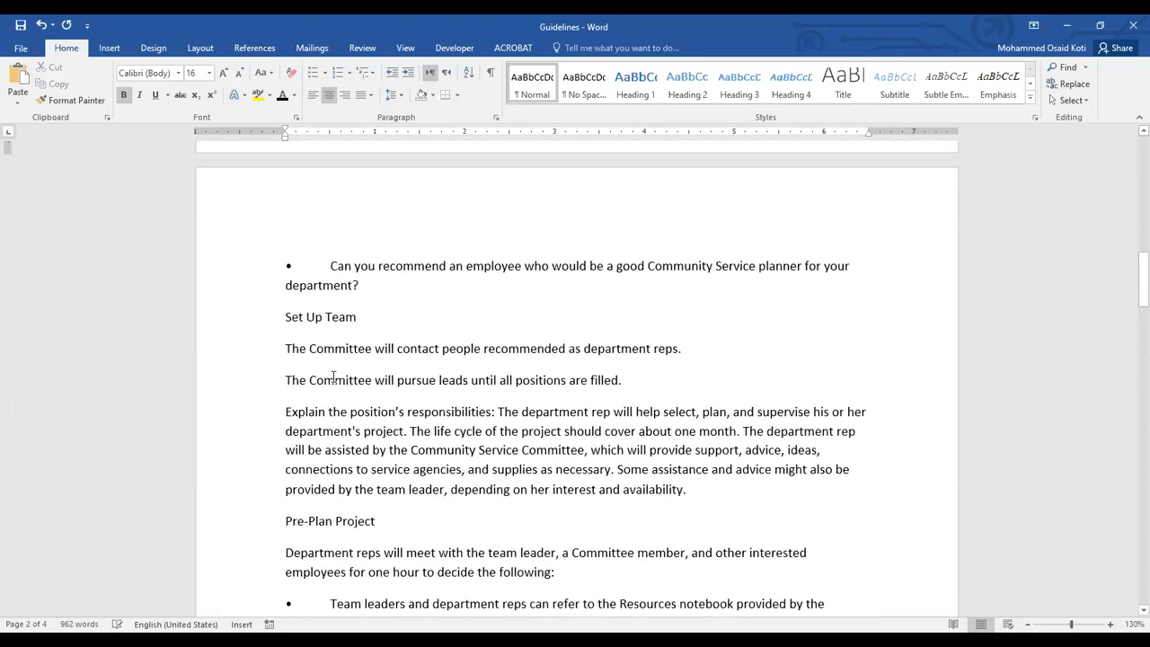
# - Set the spacing after the "Explain the position's responsibilities" paragraph under "Set Up Team" to 0 pt
pyautogui.scroll(-2, 296, 403)
pyautogui.moveTo(284, 325); pyautogui.dragTo(711, 402)
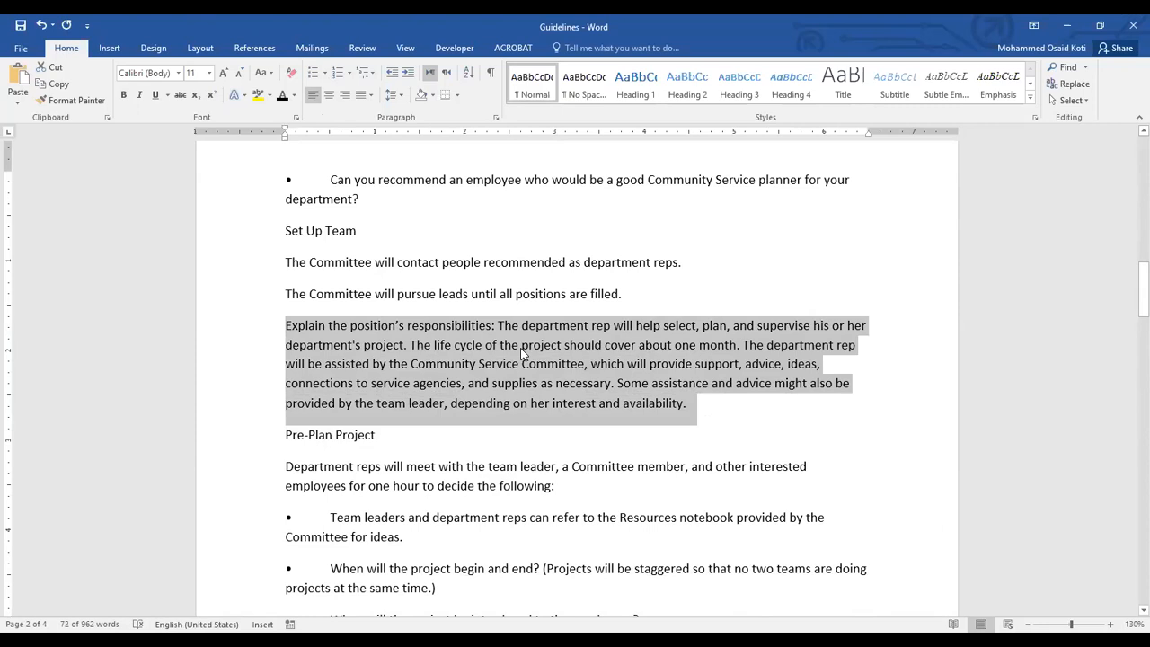
pyautogui.press('Left')
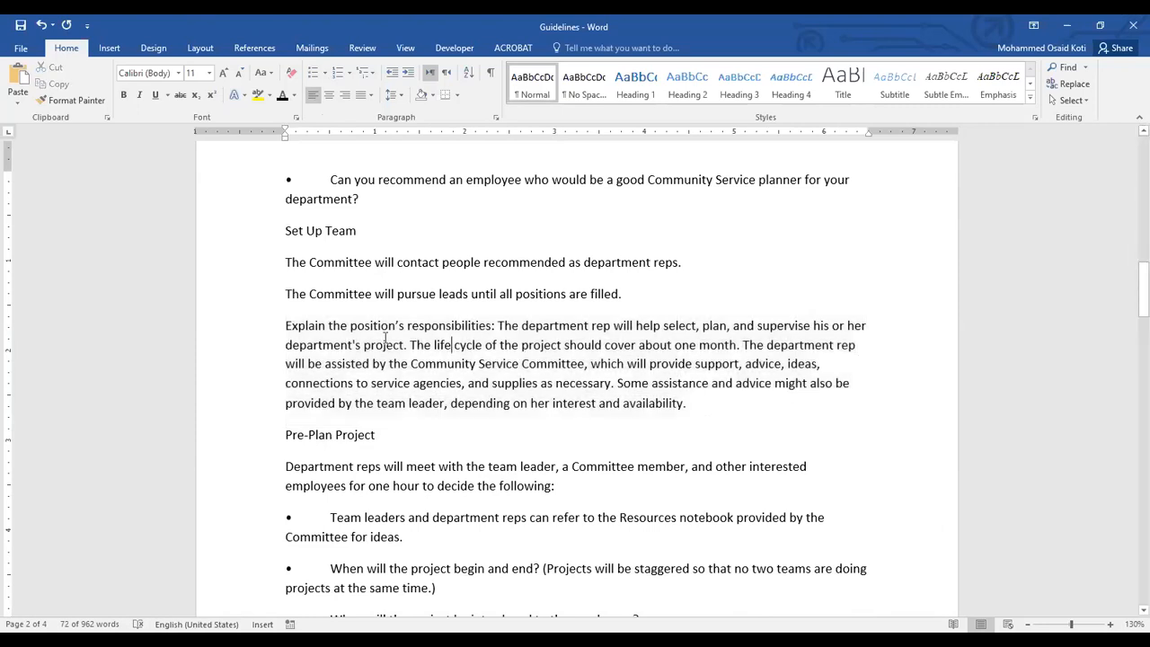
pyautogui.tripleClick(323, 340)
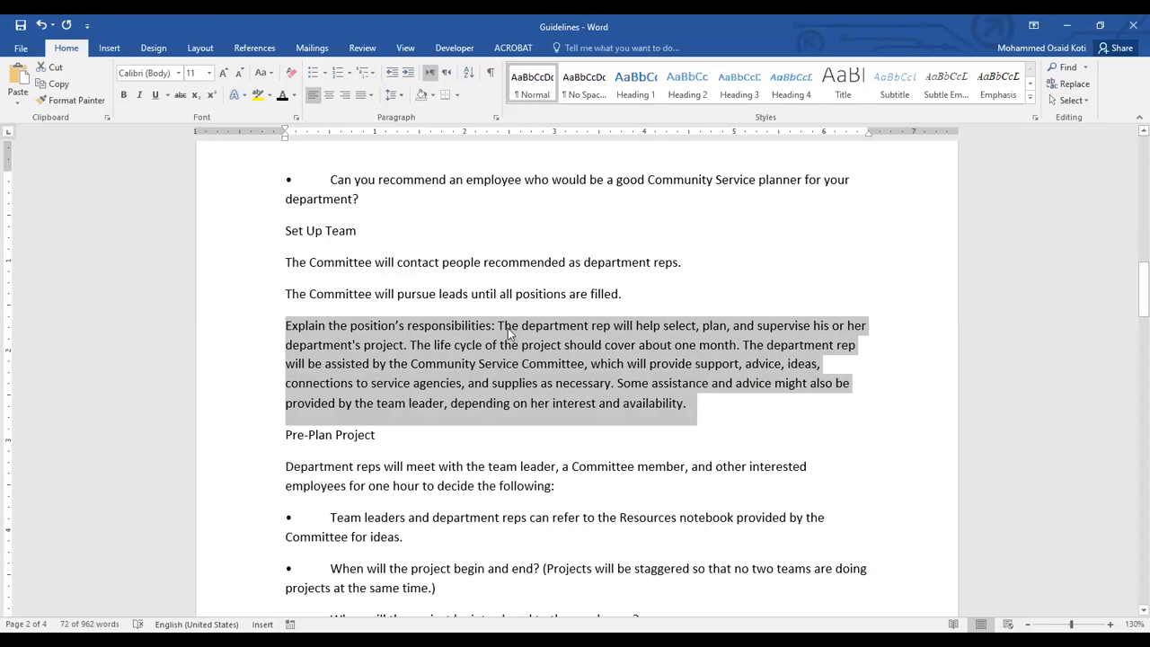
pyautogui.click(496, 121)
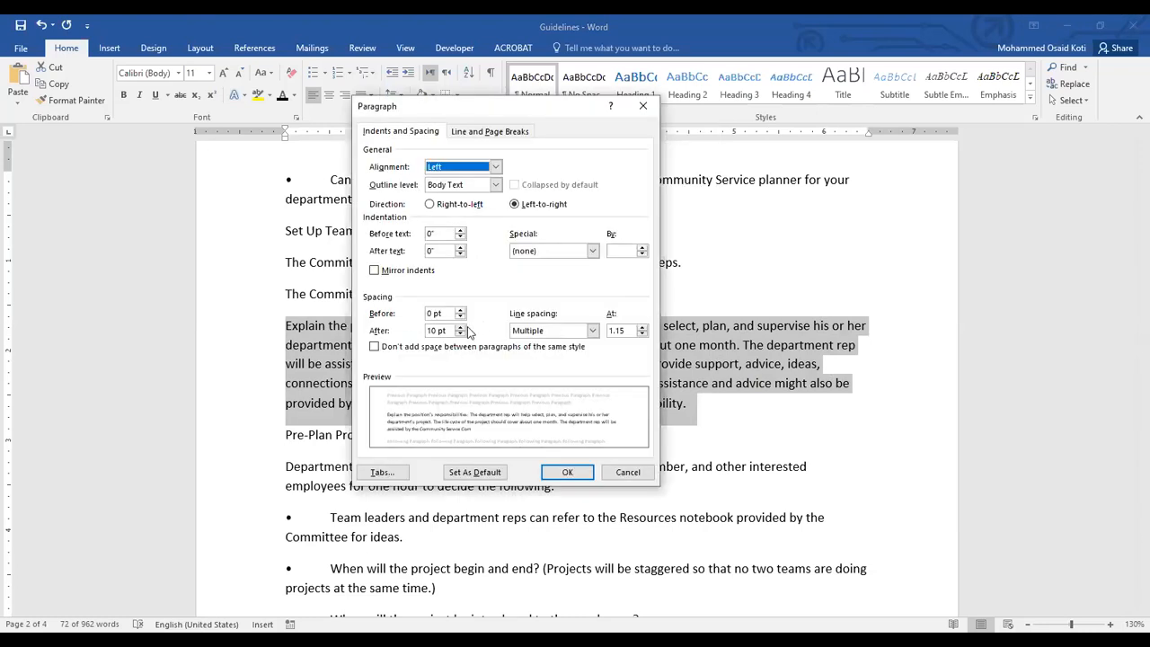
pyautogui.click(459, 334)
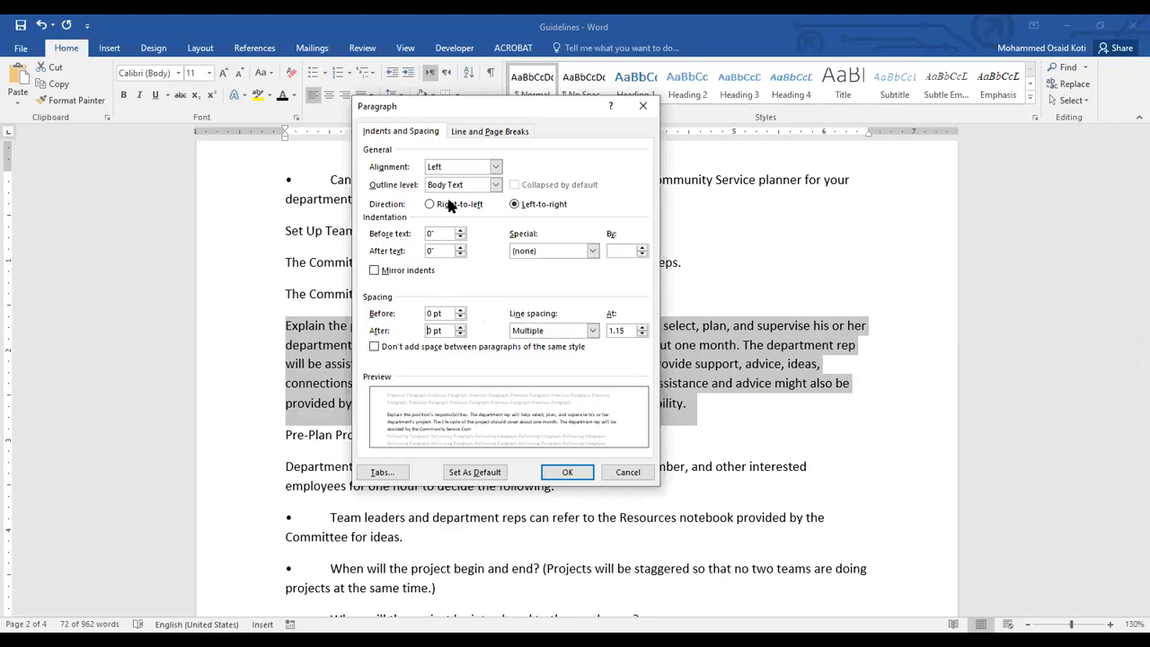
pyautogui.click(310, 66)
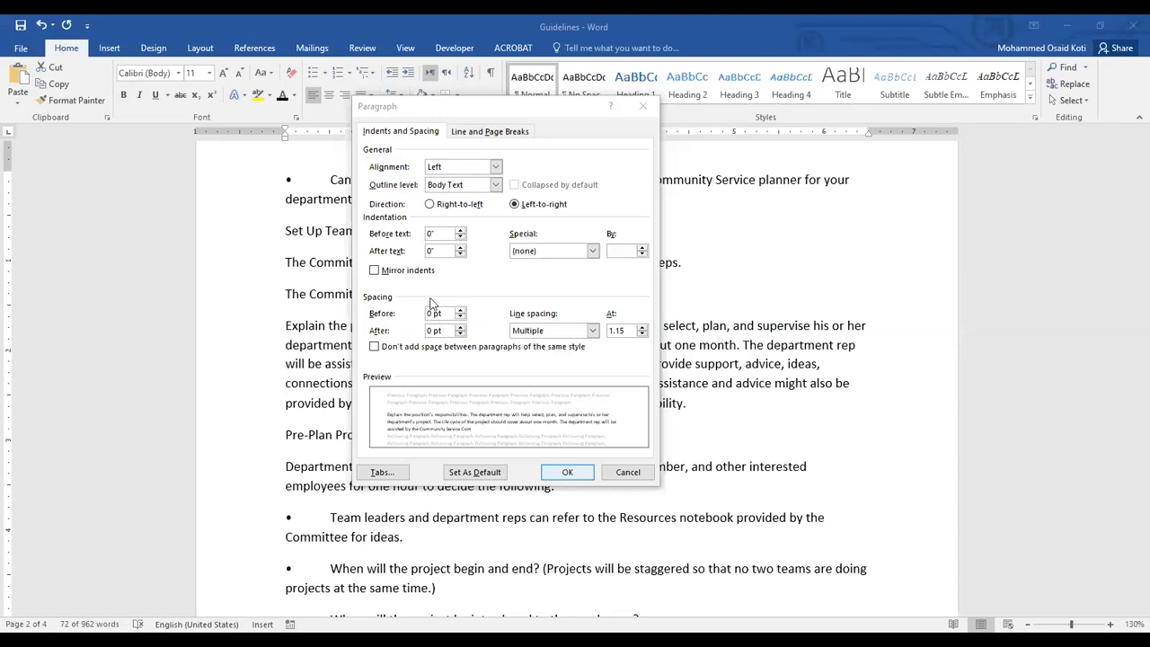
pyautogui.click(568, 473)
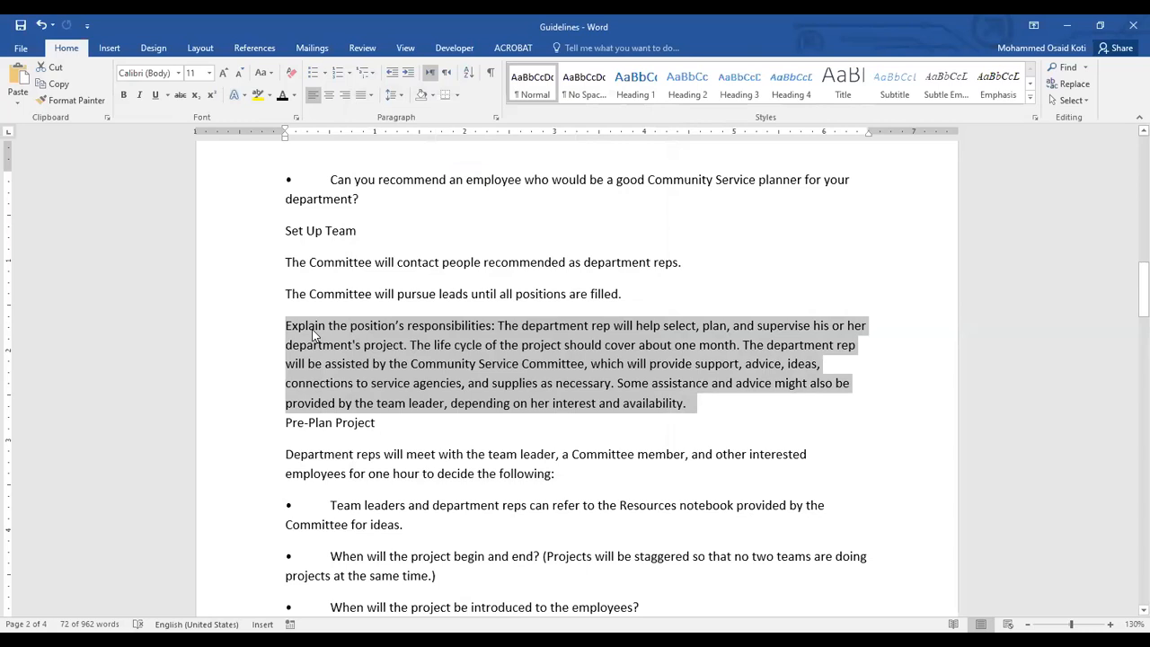
# - Change the line spacing of the "Explain the position's responsibilities" paragraph to Double
pyautogui.click(496, 121)
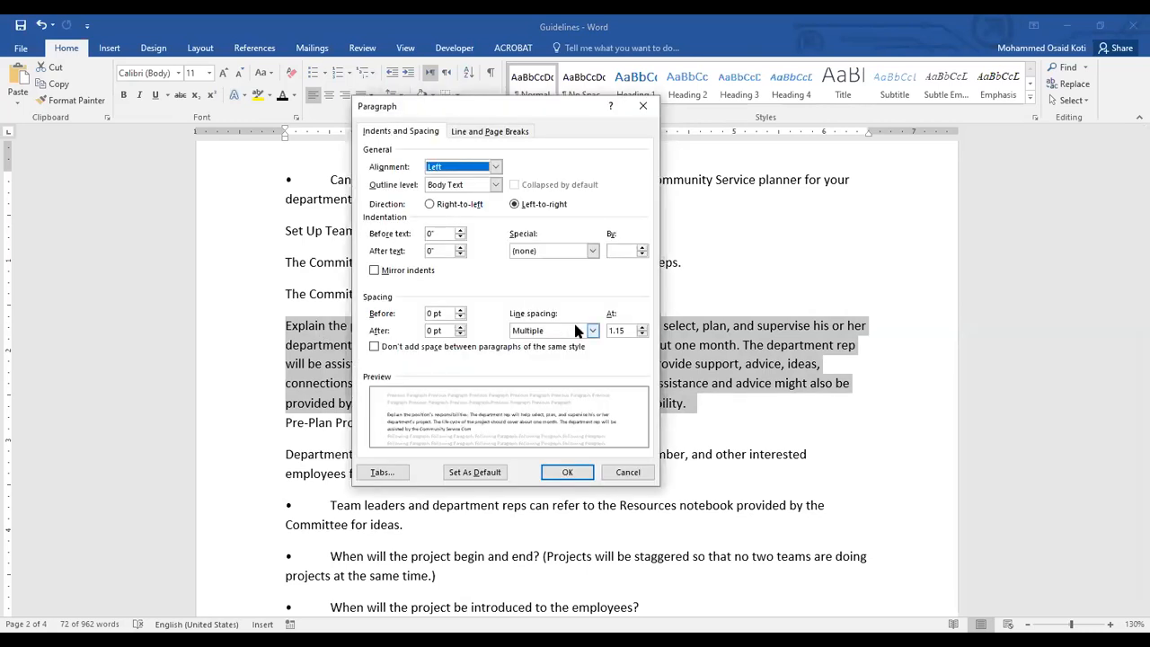
pyautogui.click(592, 331)
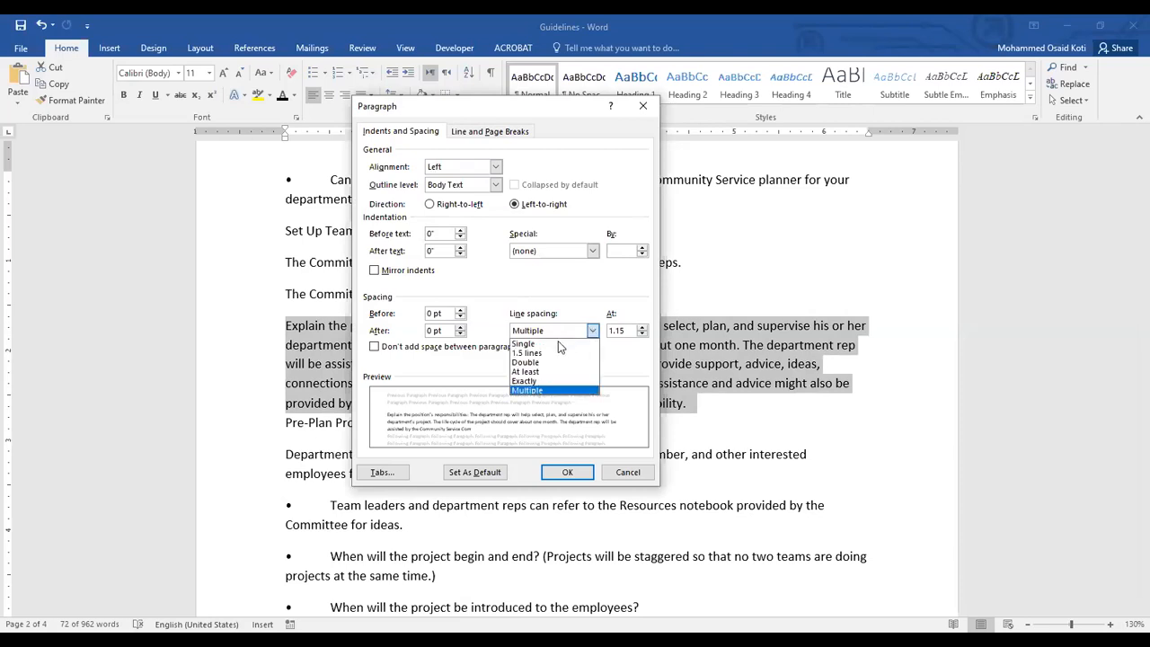
pyautogui.click(542, 363)
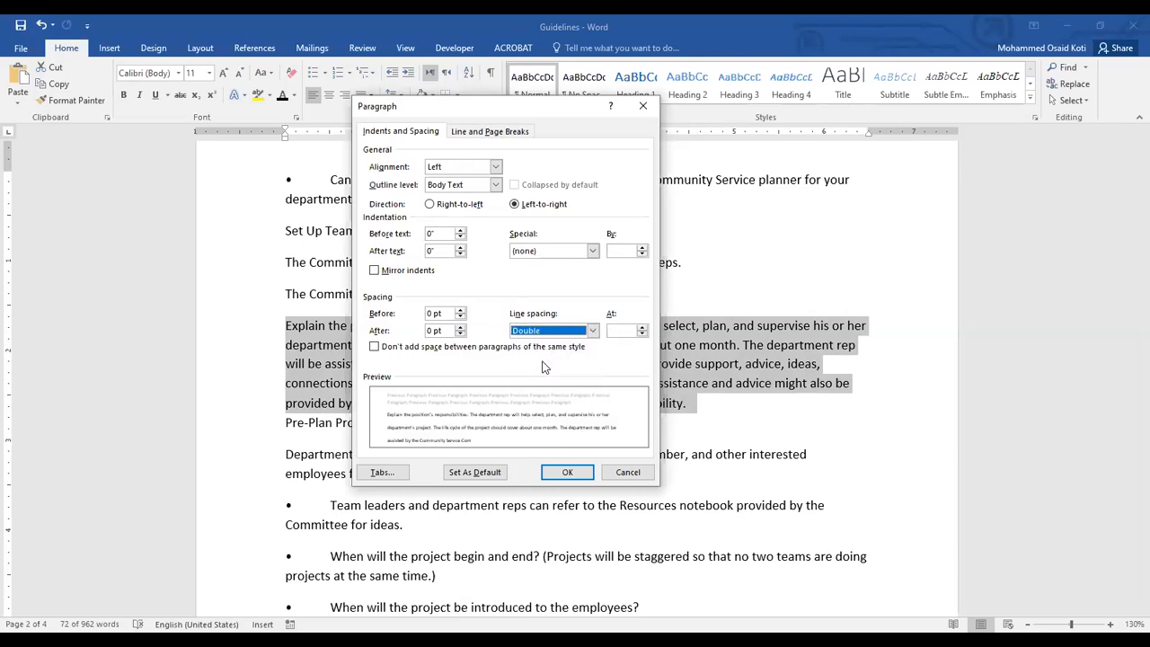
pyautogui.click(568, 473)
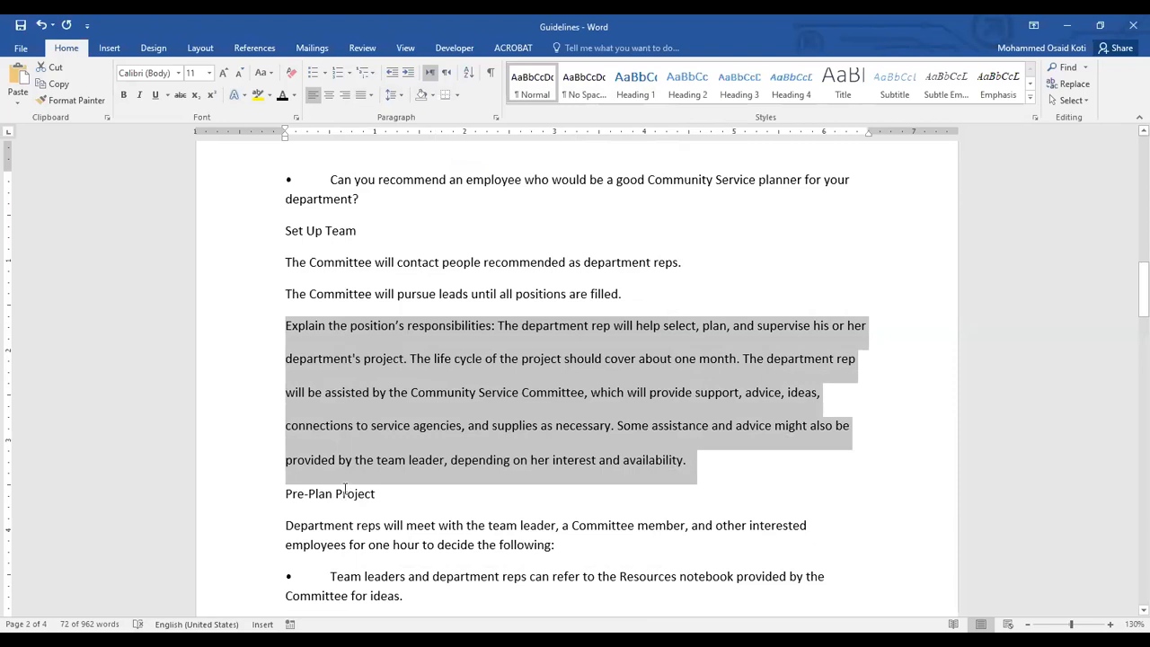
# - Set the spacing before and after the "Explain the position's responsibilities" paragraph to 12 pt each
pyautogui.click(495, 117)
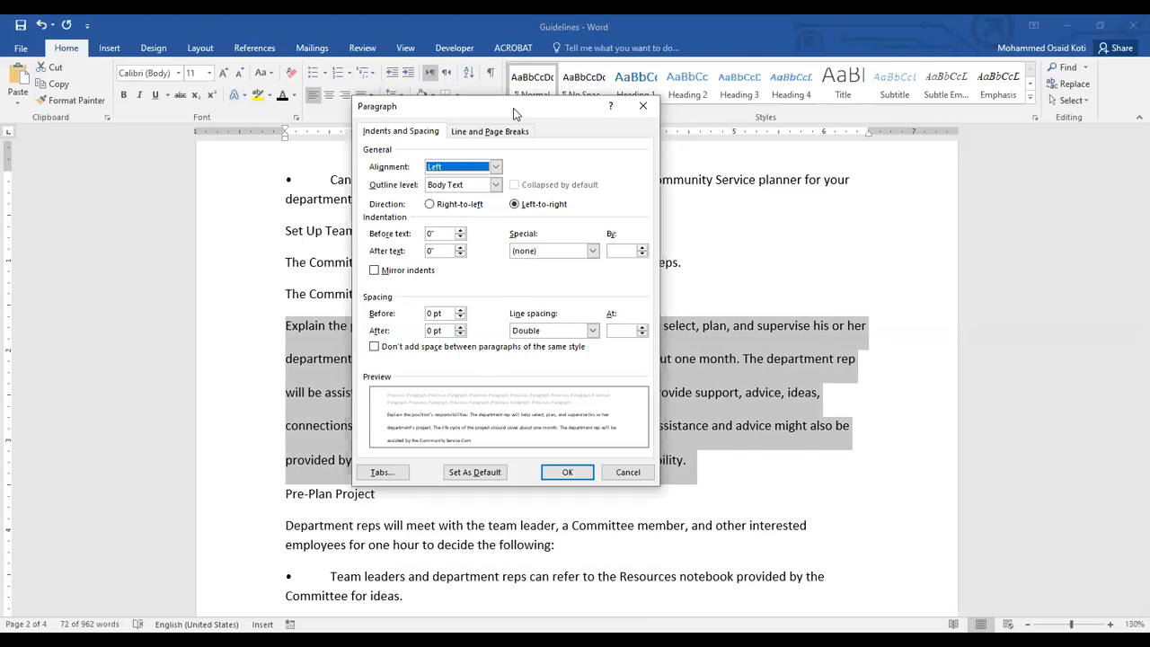
pyautogui.moveTo(515, 113); pyautogui.dragTo(715, 113)
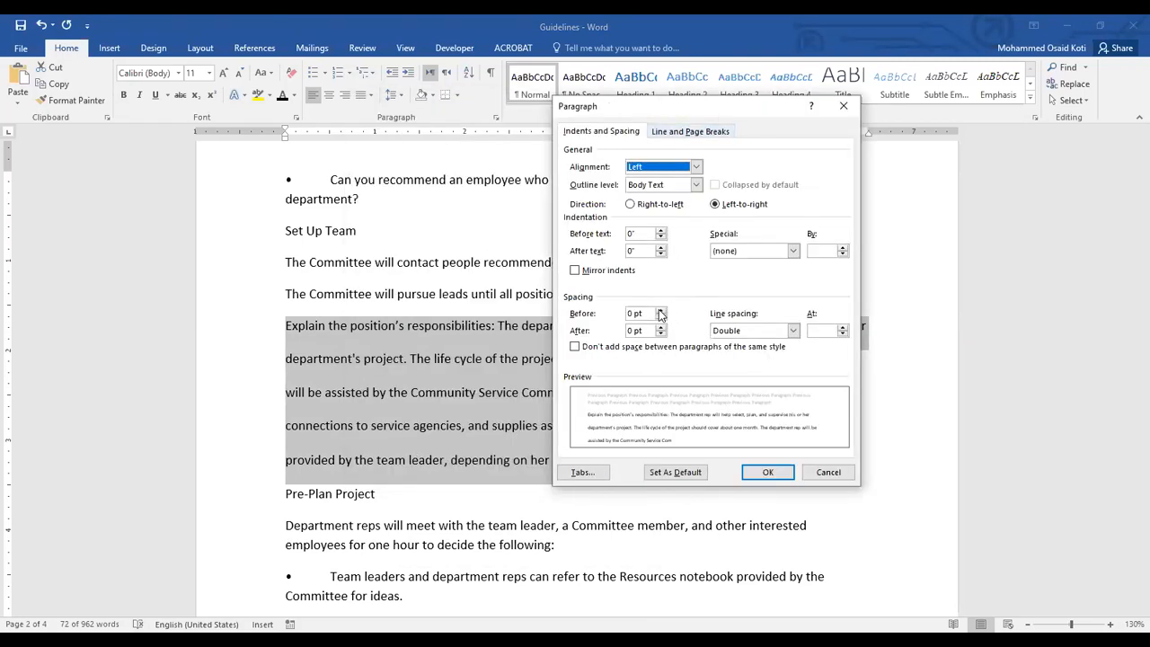
pyautogui.click(661, 310)
pyautogui.click(660, 310)
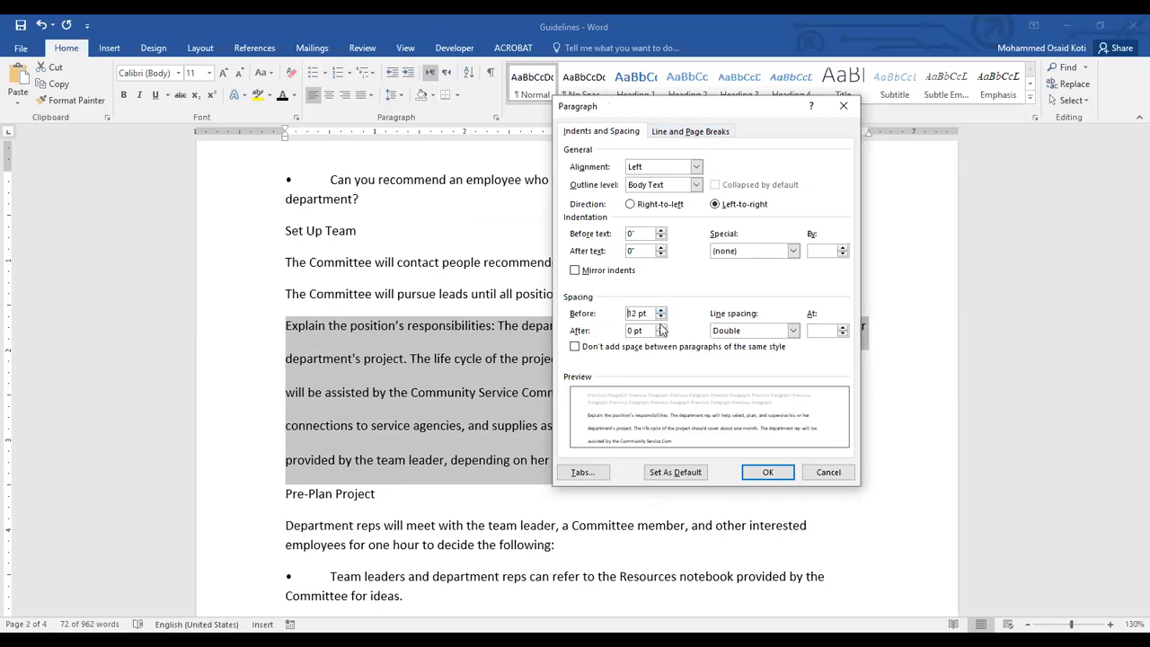
pyautogui.click(660, 327)
pyautogui.click(757, 475)
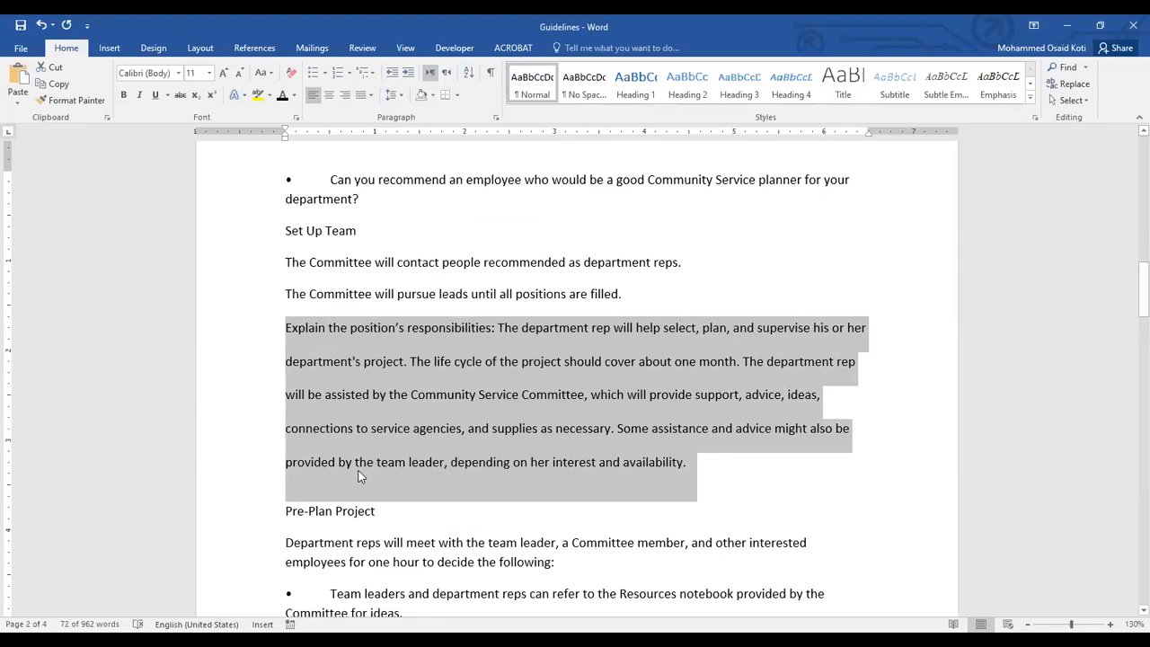
pyautogui.click(366, 445)
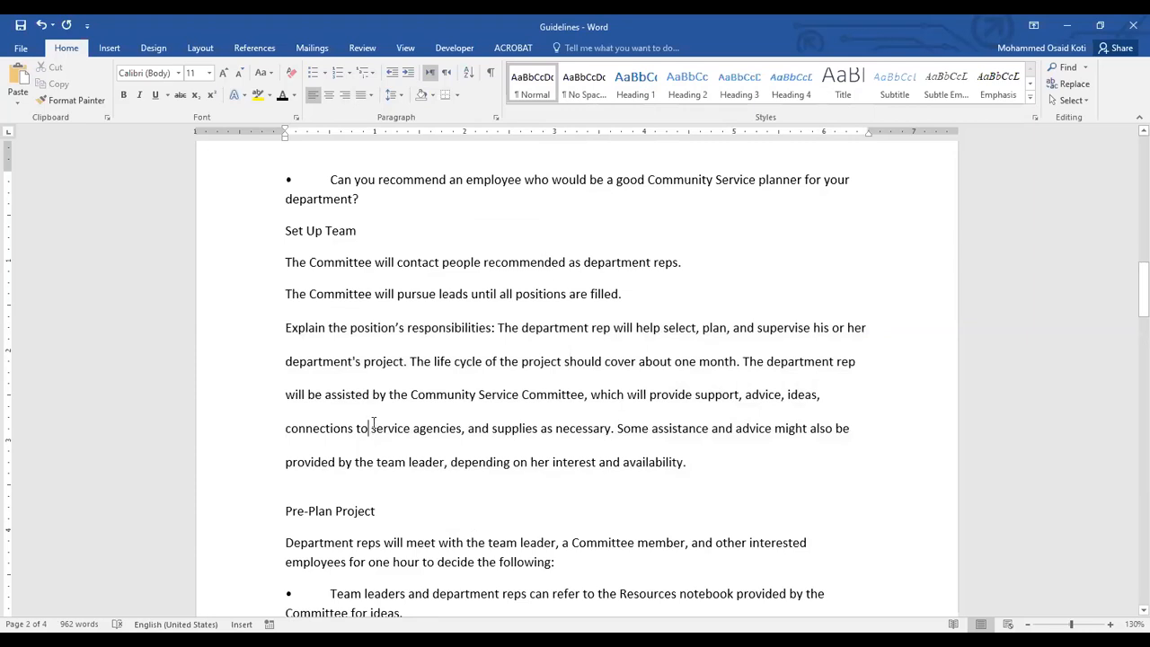
# - Set the line spacing of the "Explain the position's responsibilities" paragraph to Single
pyautogui.tripleClick(374, 422)
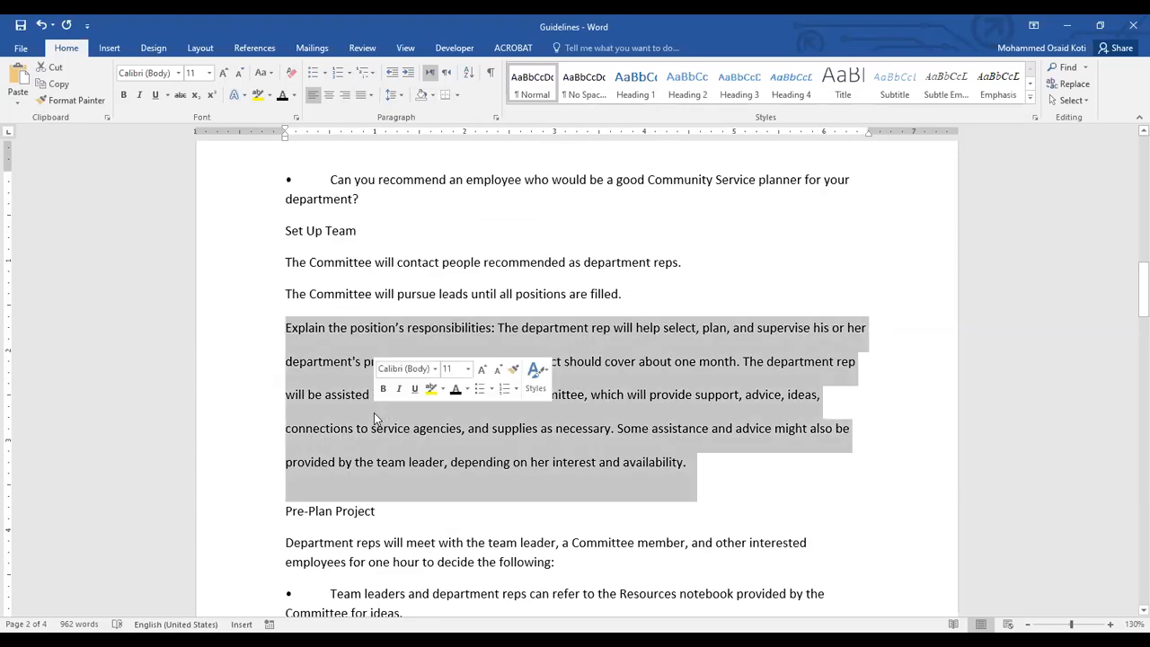
pyautogui.click(494, 119)
pyautogui.click(750, 330)
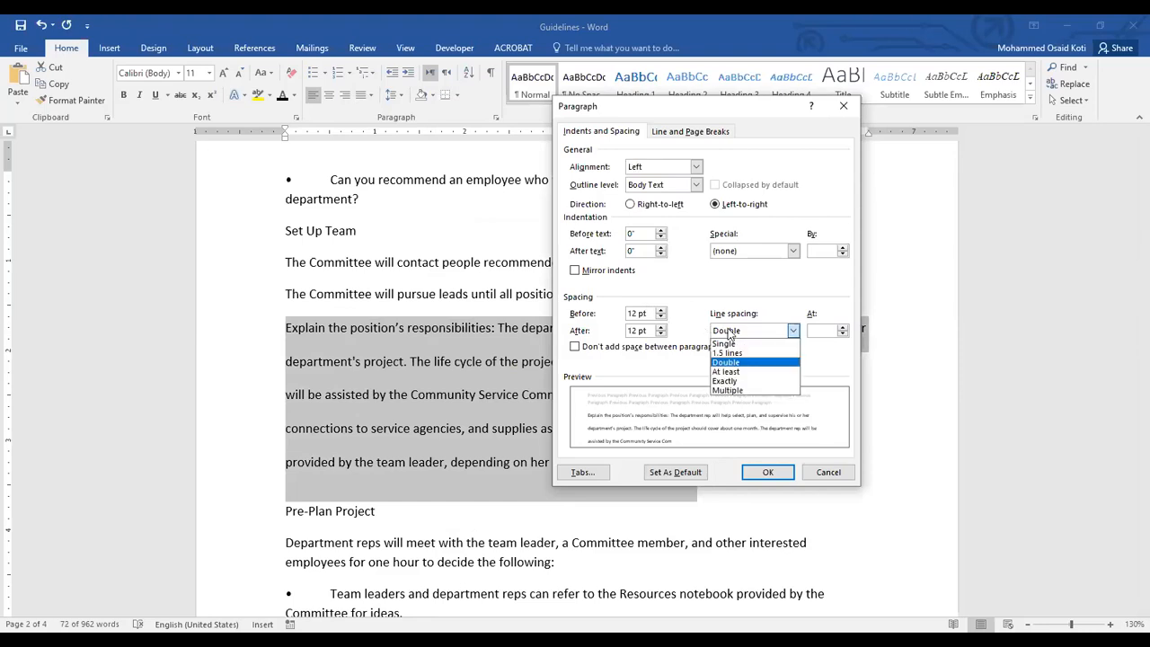
pyautogui.click(729, 345)
pyautogui.click(765, 474)
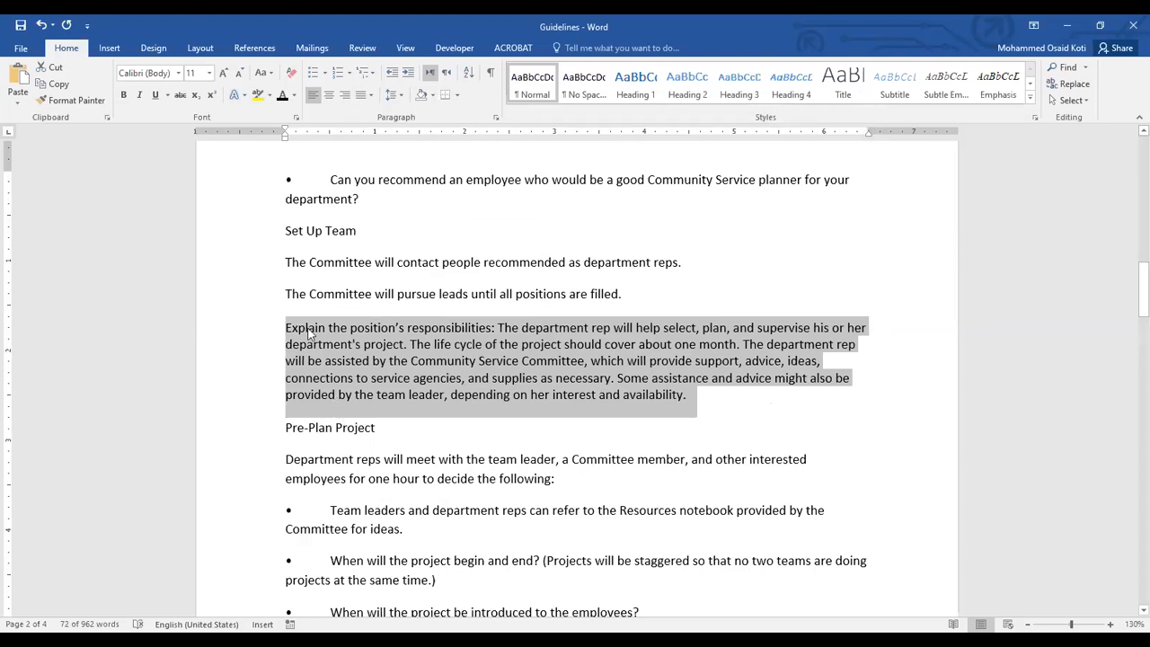
pyautogui.click(363, 358)
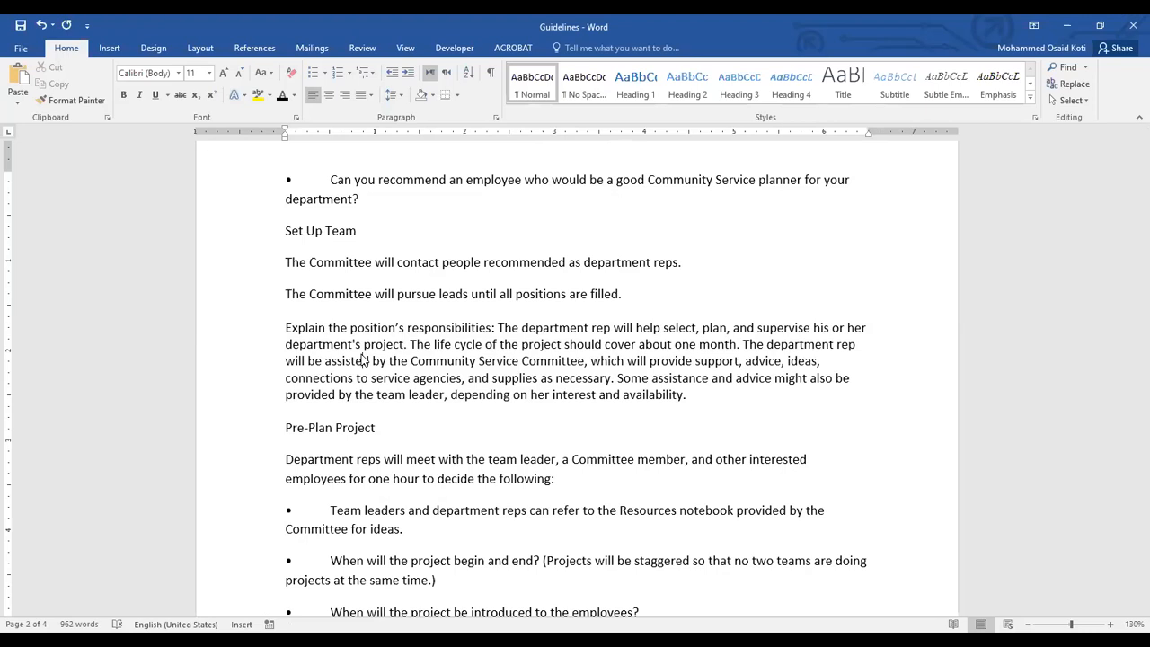
# - Try first-line indents of 1 inch and about 0.5 inch on the "Explain the position's responsibilities" paragraph, undoing each one
pyautogui.tripleClick(362, 359)
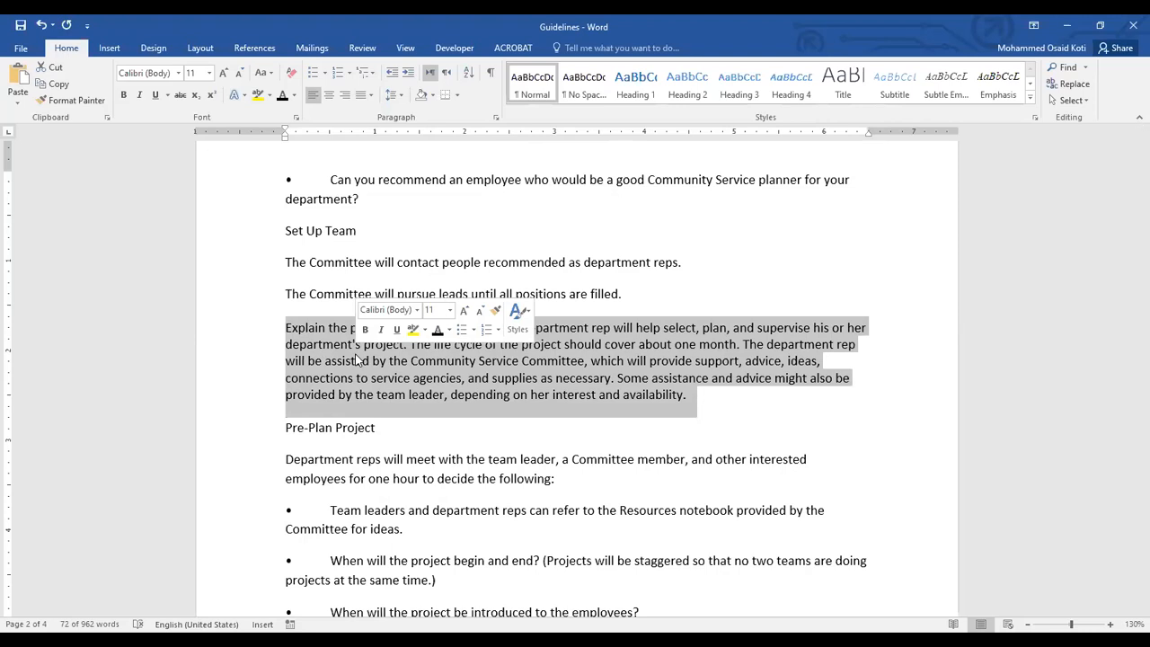
pyautogui.doubleClick(362, 363)
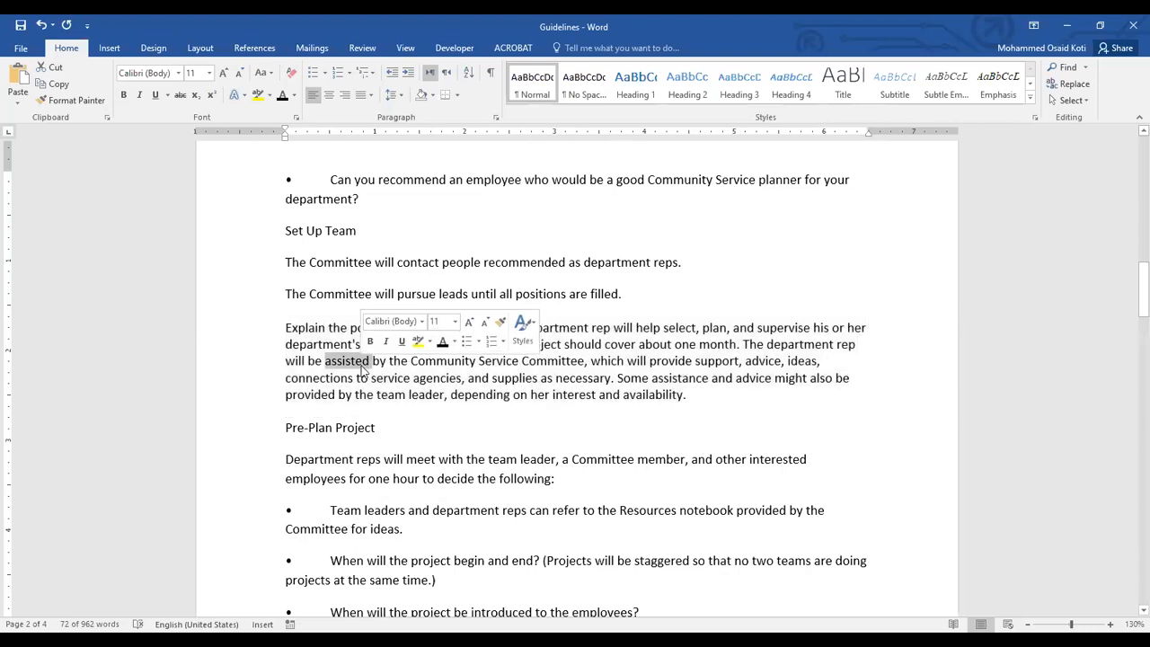
pyautogui.tripleClick(362, 364)
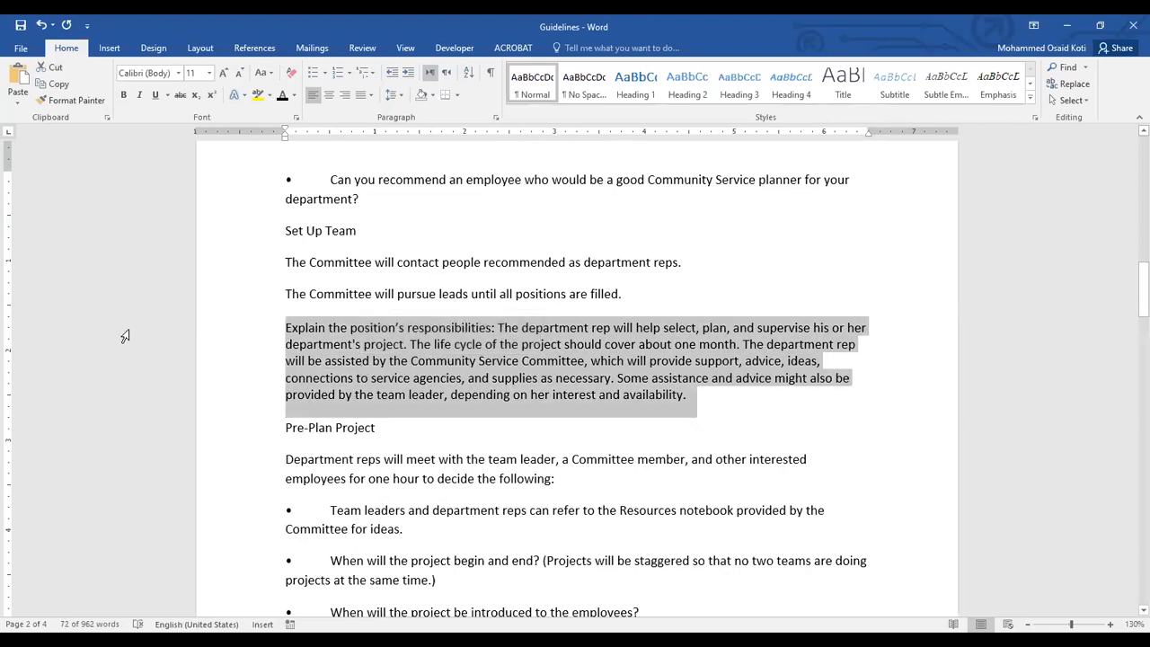
pyautogui.press('ctrl')
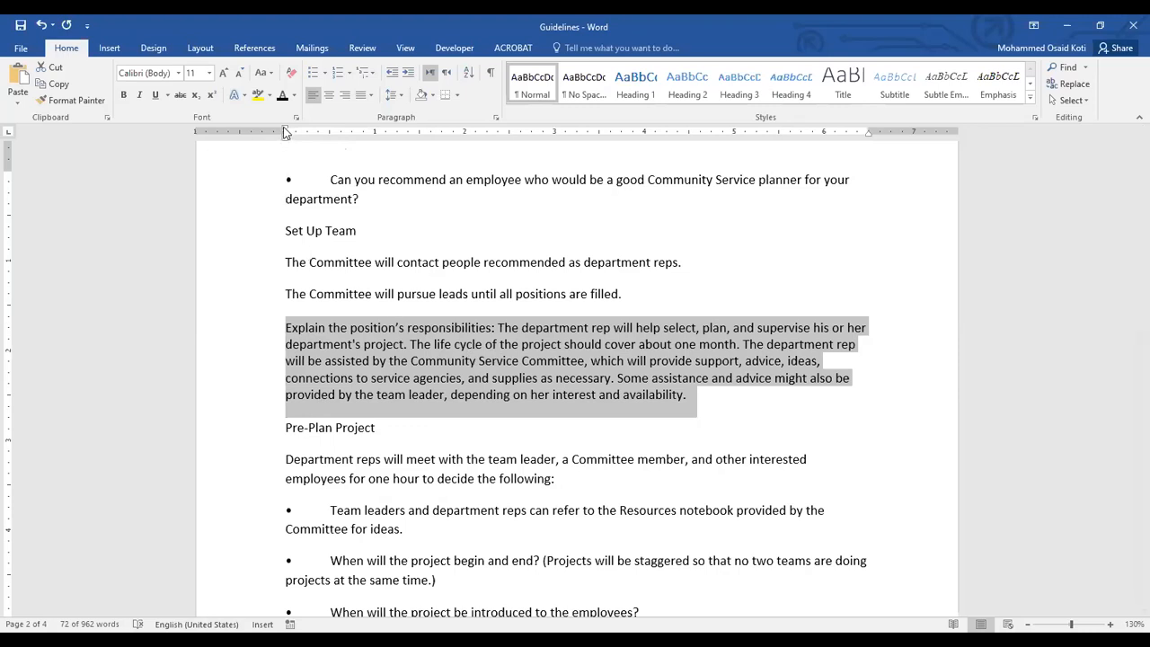
pyautogui.moveTo(284, 132); pyautogui.dragTo(376, 132)
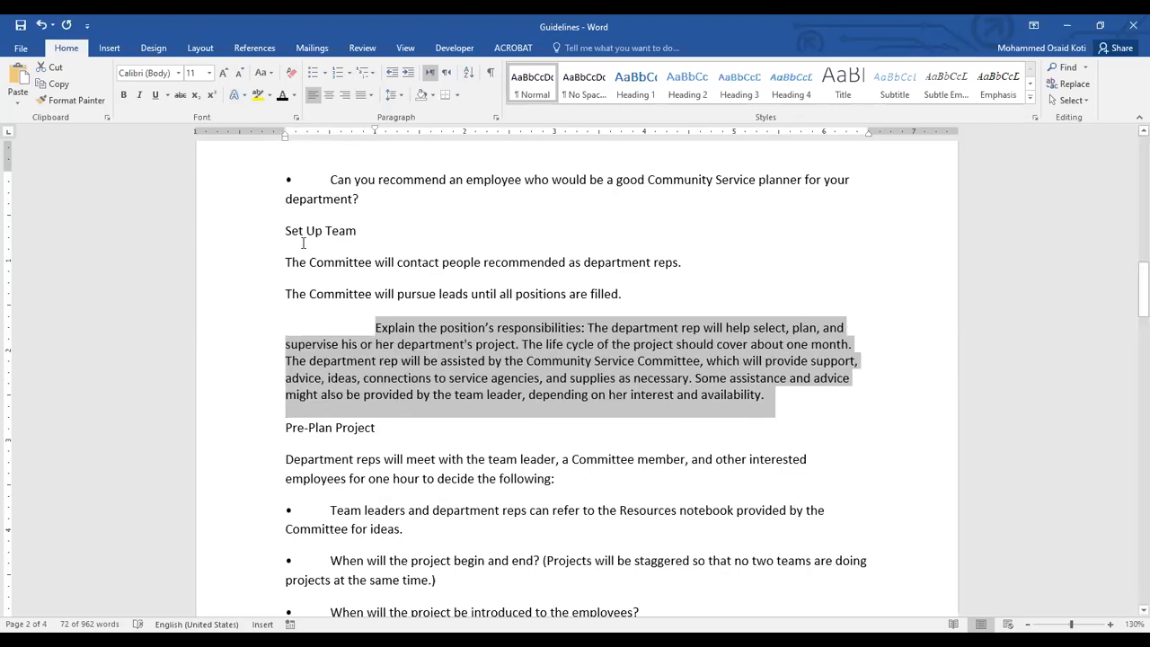
pyautogui.hotkey('ctrl', 'z')
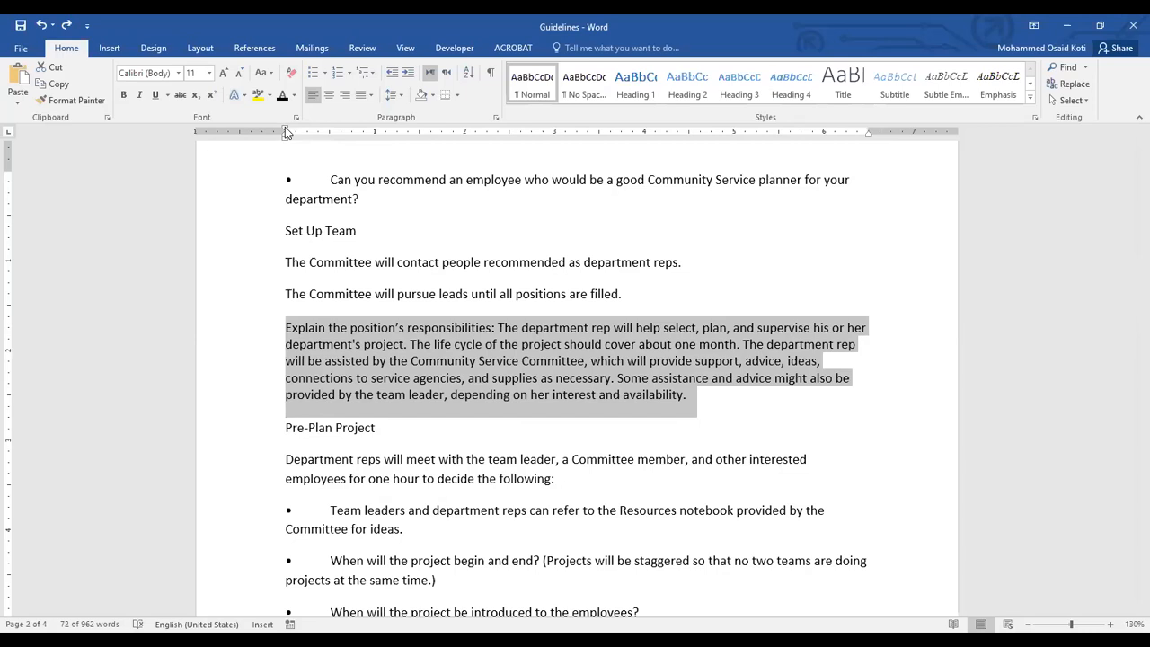
pyautogui.moveTo(285, 131); pyautogui.dragTo(328, 131)
pyautogui.hotkey('ctrl', 'z')
# - Try a 0.5-inch hanging indent on the "Explain the position's responsibilities" paragraph, and undo it
pyautogui.moveTo(285, 133); pyautogui.dragTo(287, 138)
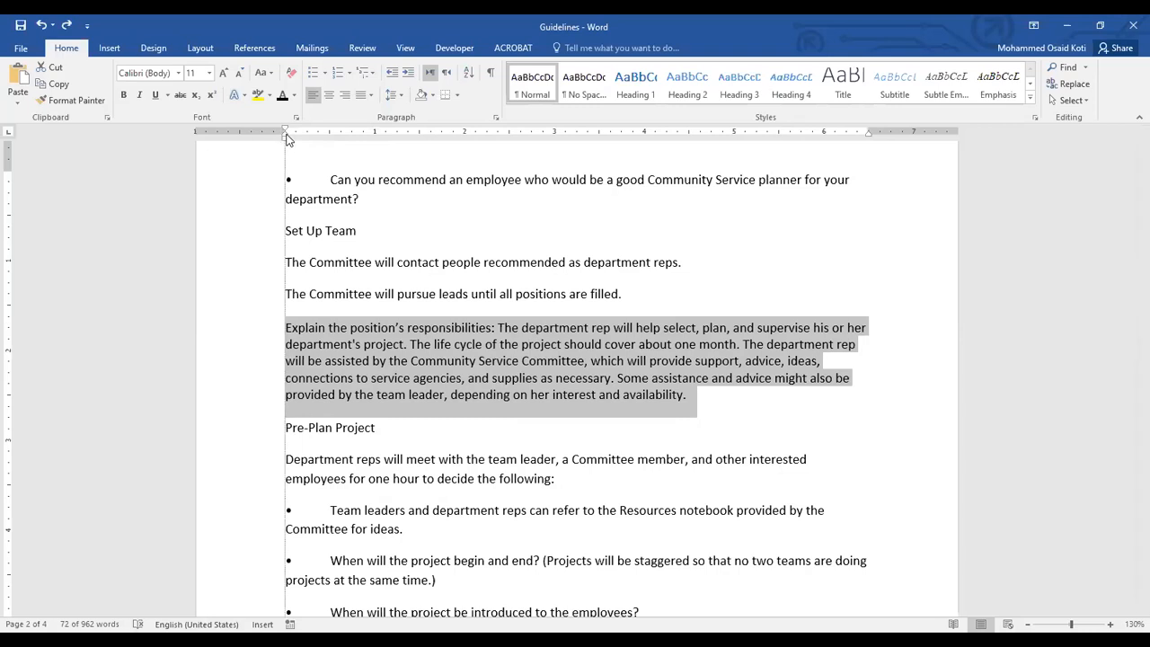
pyautogui.moveTo(287, 137); pyautogui.dragTo(328, 140)
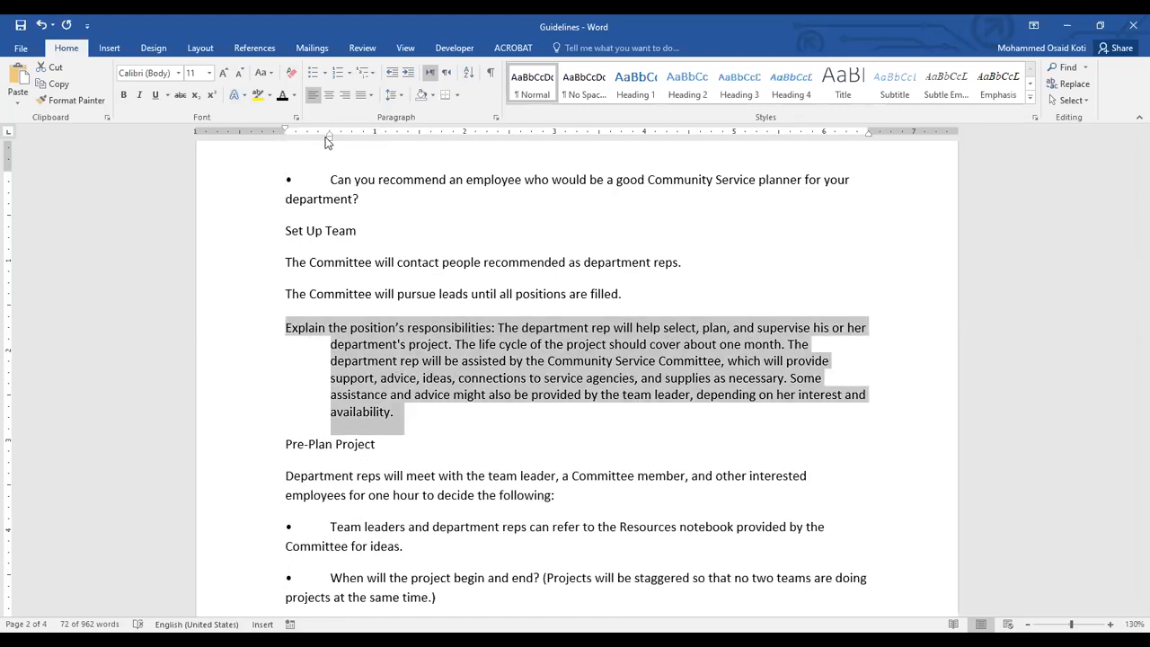
pyautogui.hotkey('ctrl', 'z')
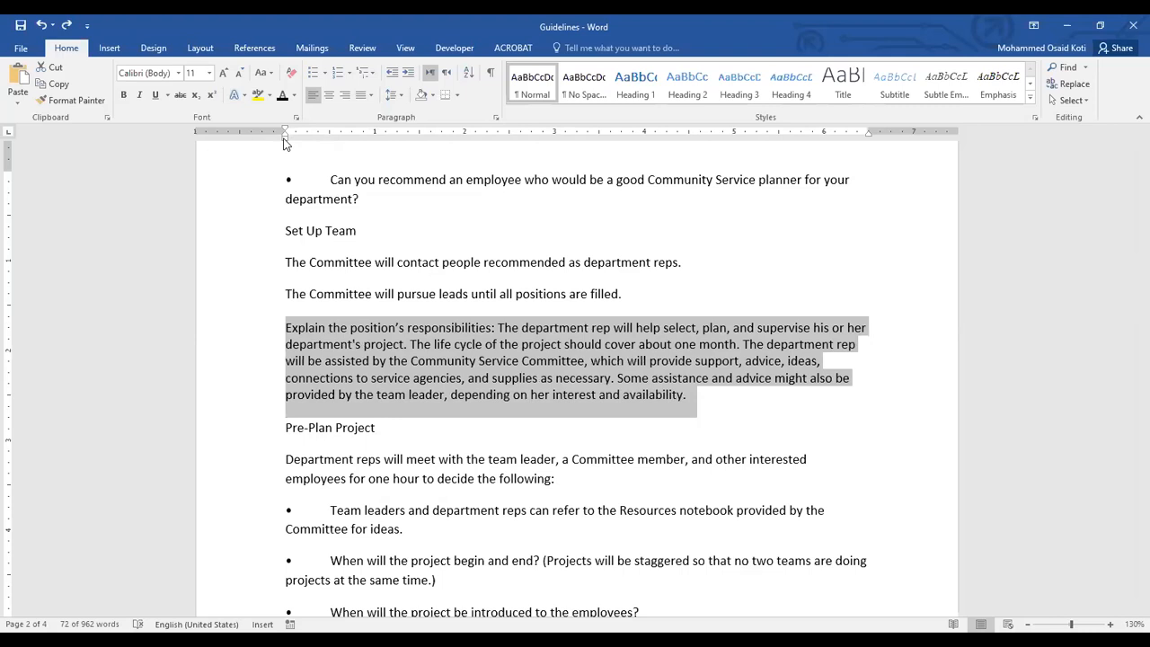
# - Indent the whole "Explain the position's responsibilities" paragraph 0.5 inch from the left and bring its right indent in to the 5-inch mark
pyautogui.moveTo(283, 141); pyautogui.dragTo(285, 144)
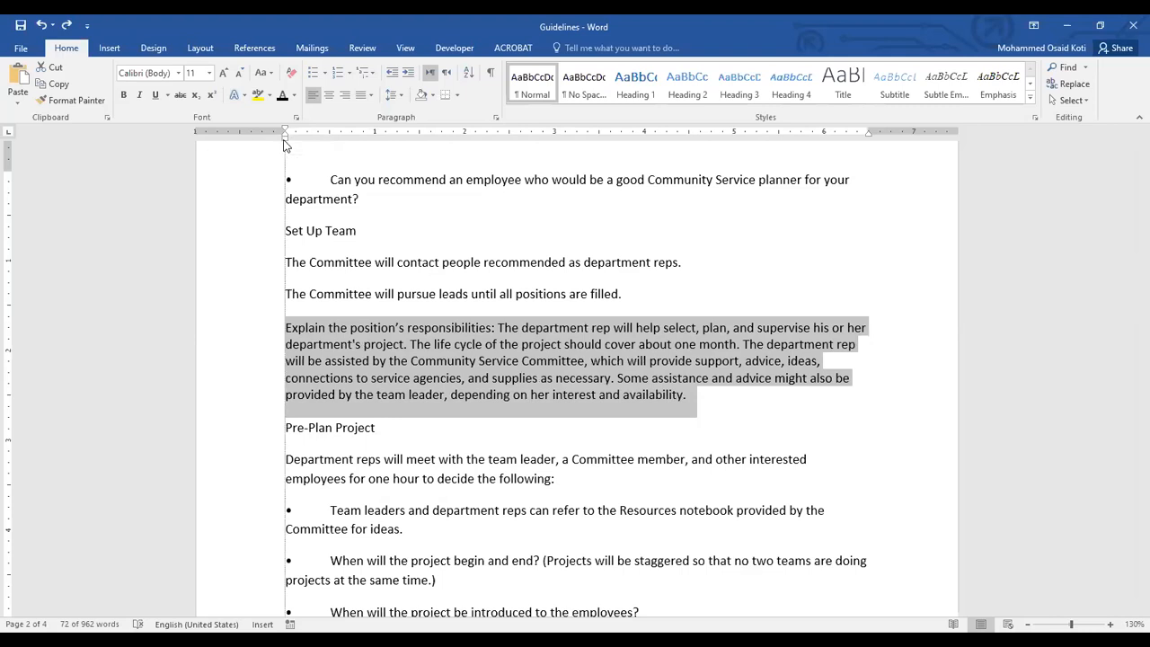
pyautogui.moveTo(284, 145); pyautogui.dragTo(329, 144)
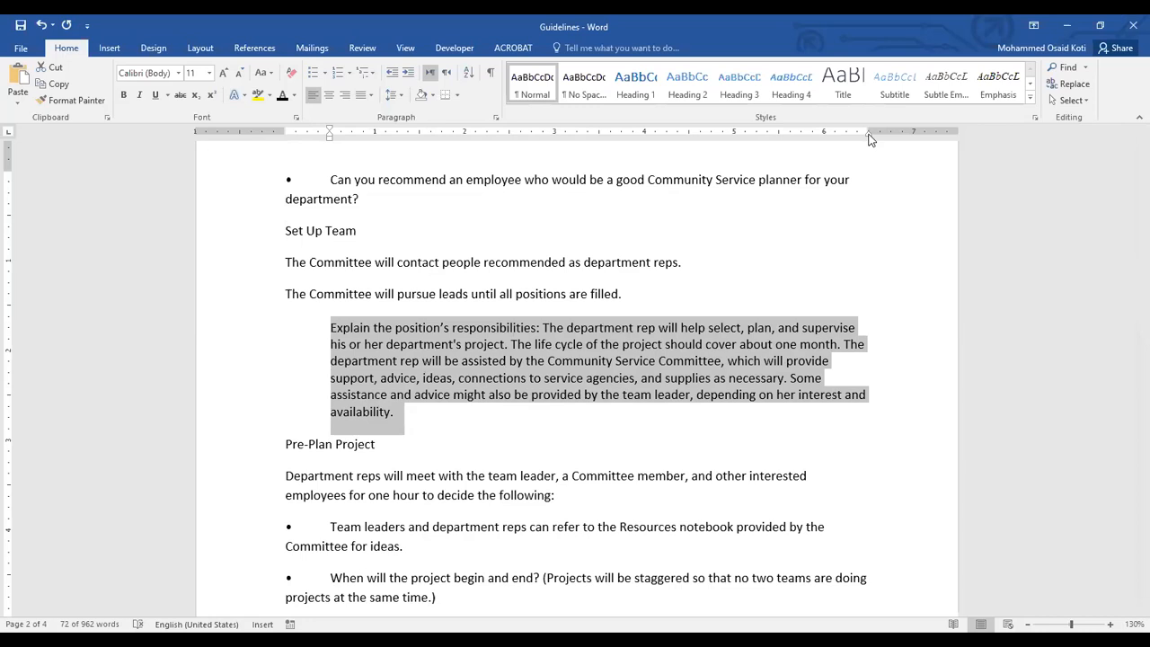
pyautogui.moveTo(868, 135); pyautogui.dragTo(867, 135)
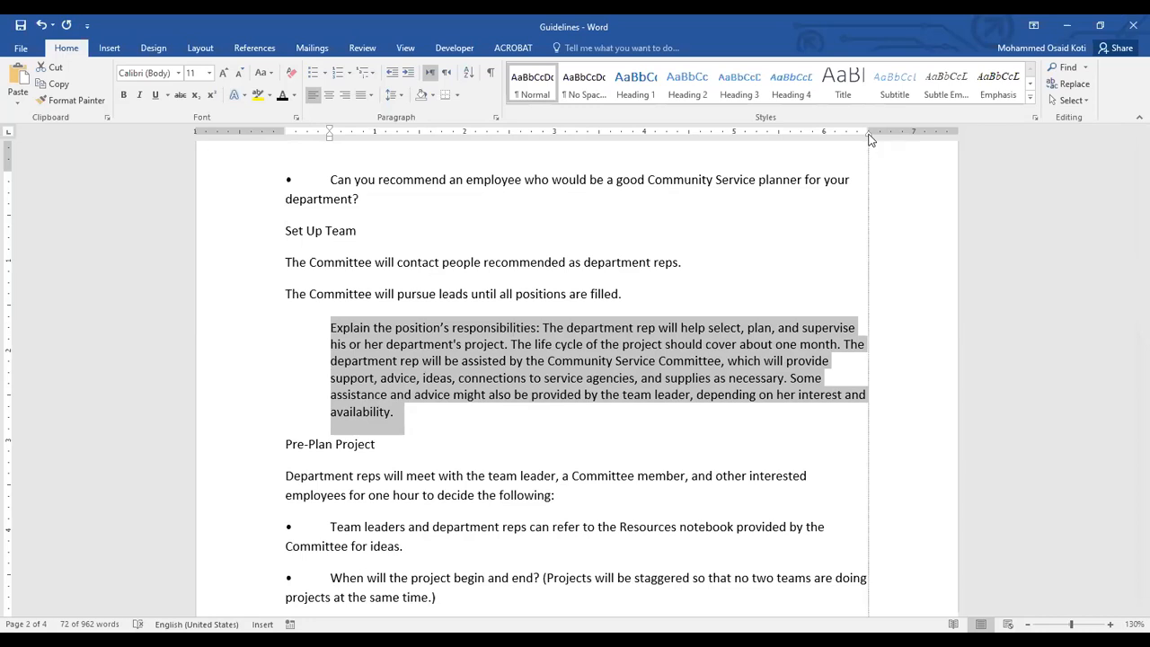
pyautogui.moveTo(869, 140); pyautogui.dragTo(735, 140)
# - Return the left indent of the "Explain the position's responsibilities" paragraph to the 0-inch margin
pyautogui.click(417, 383)
pyautogui.moveTo(331, 326)
pyautogui.mouseDown()
pyautogui.moveTo(529, 378)
pyautogui.moveTo(640, 426)
pyautogui.moveTo(643, 440)
pyautogui.mouseUp()
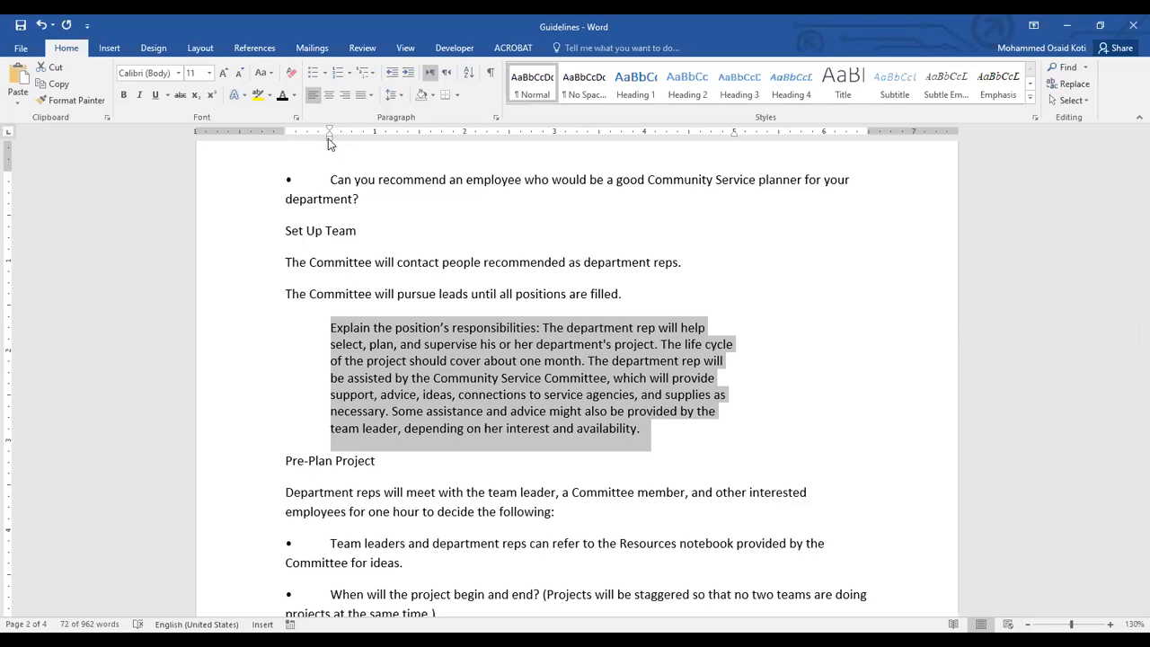
pyautogui.moveTo(329, 135); pyautogui.dragTo(285, 135)
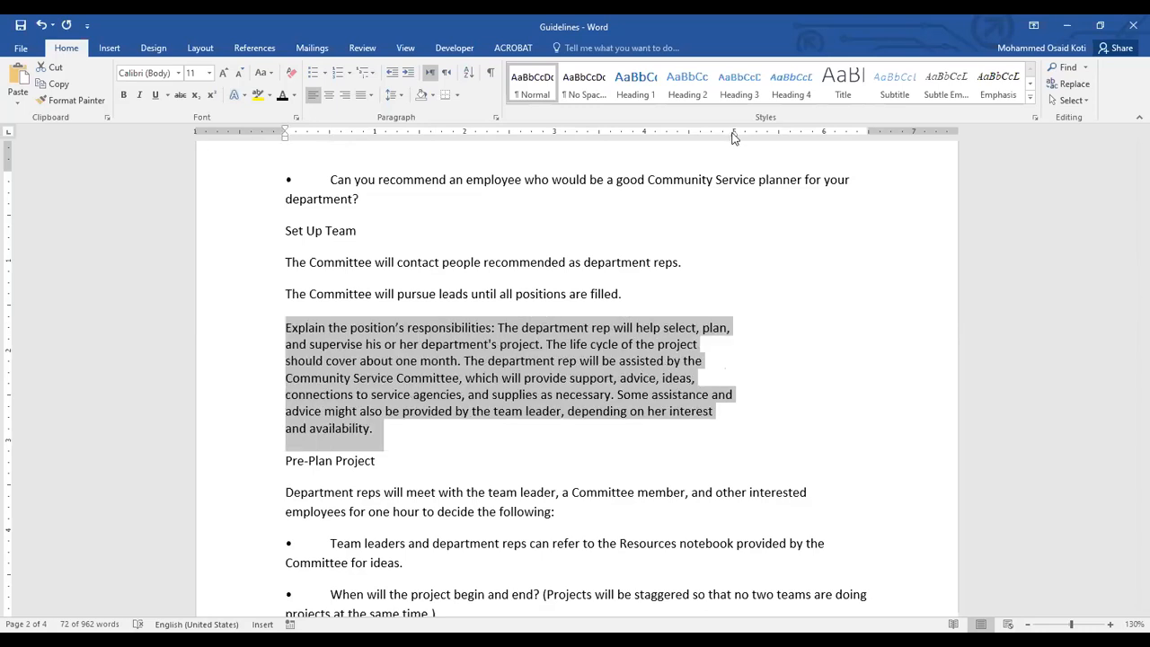